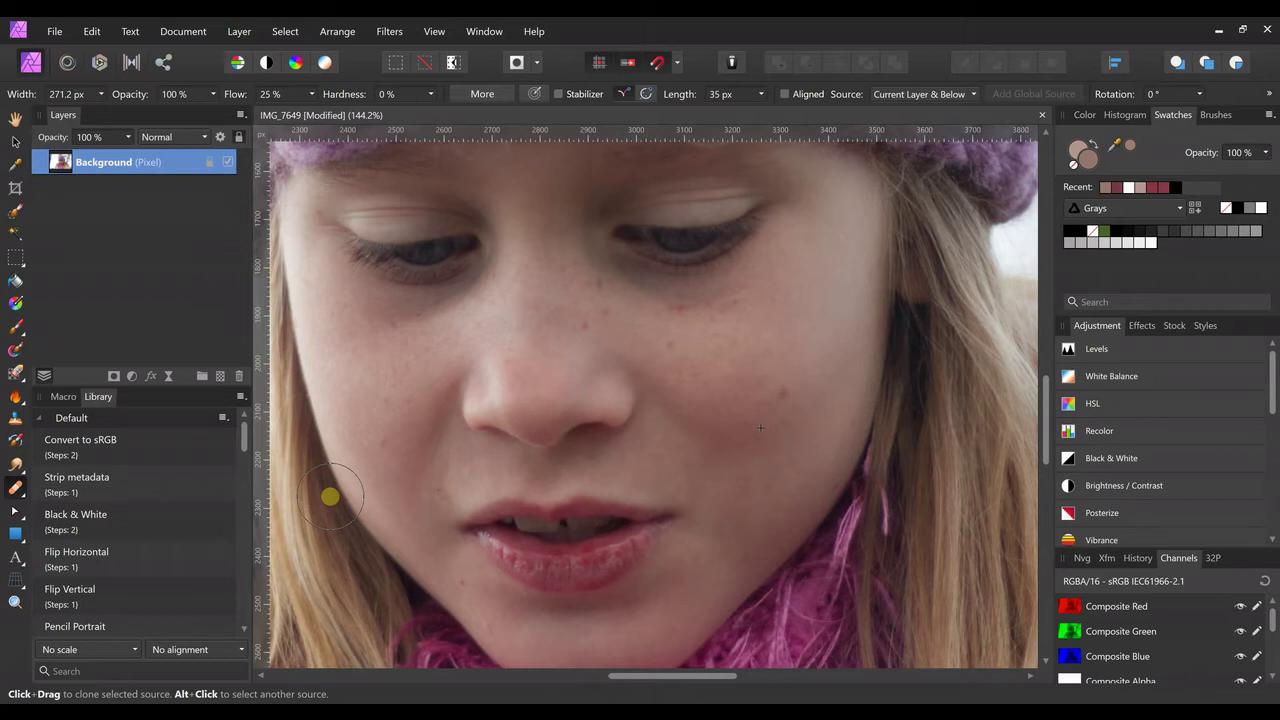
Add an empty pixel layer above the Background and activate the Inpainting Brush Tool.
click(220, 376)
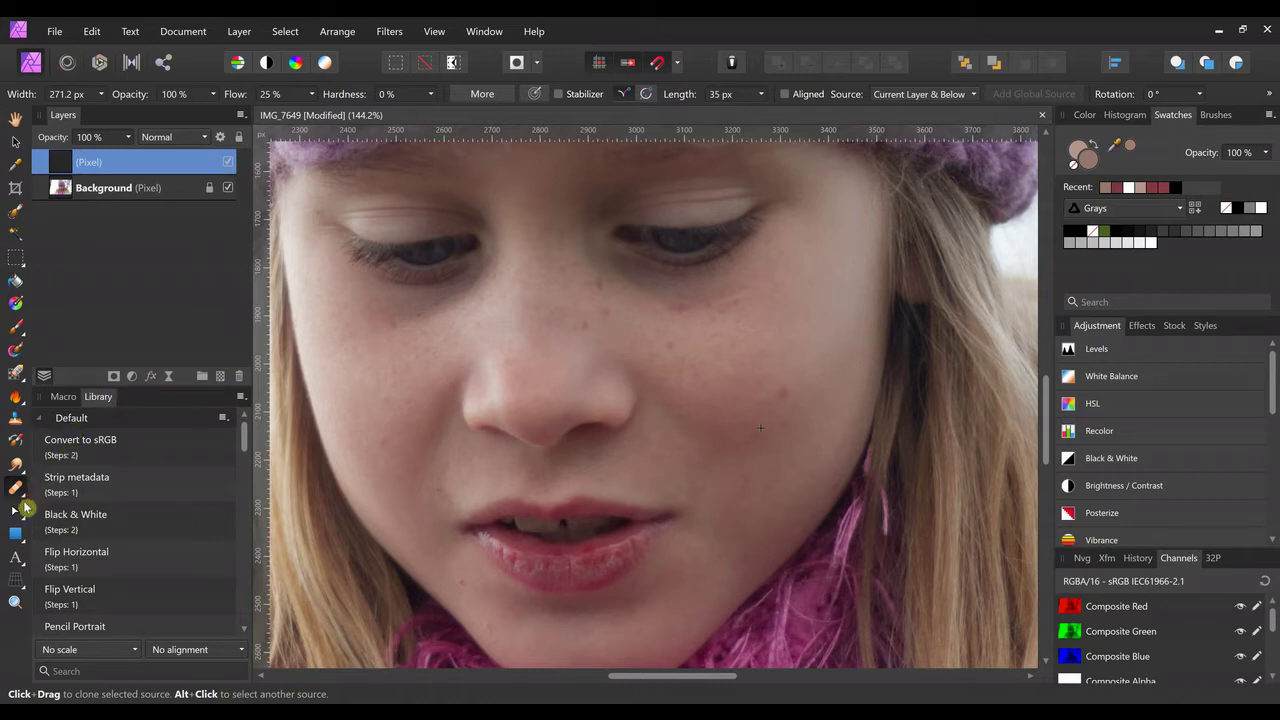
click(21, 495)
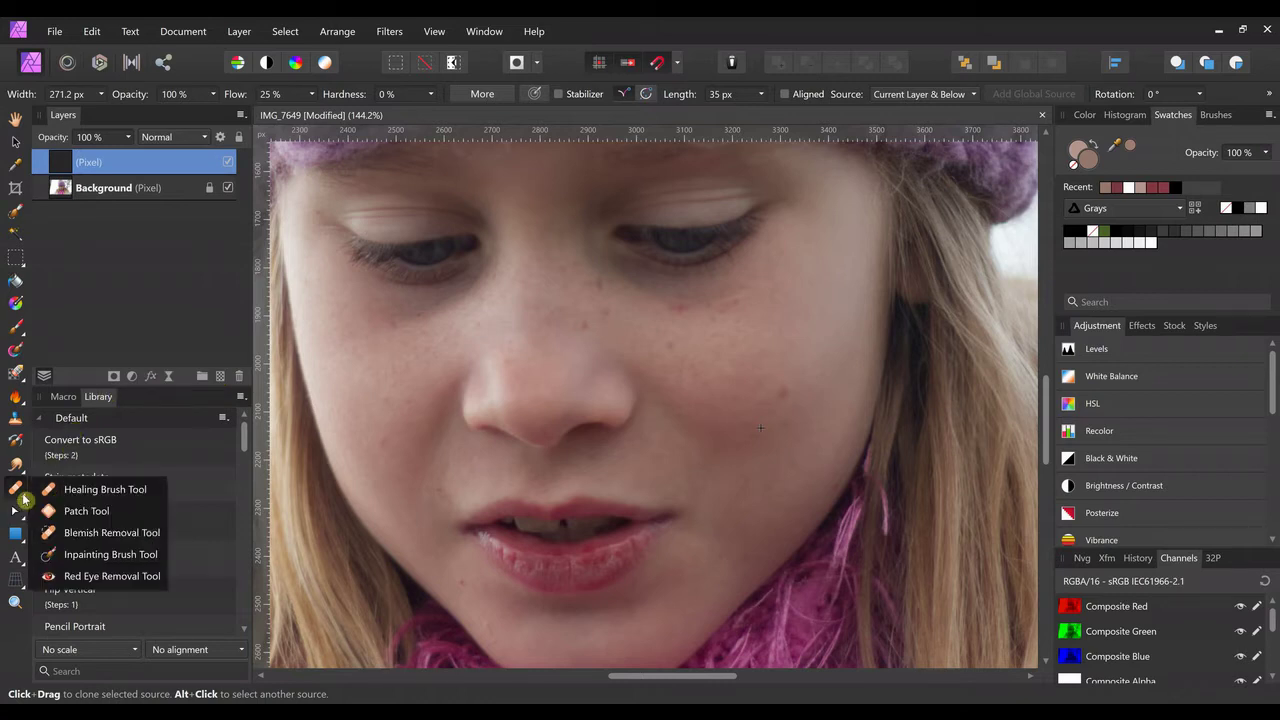
click(66, 558)
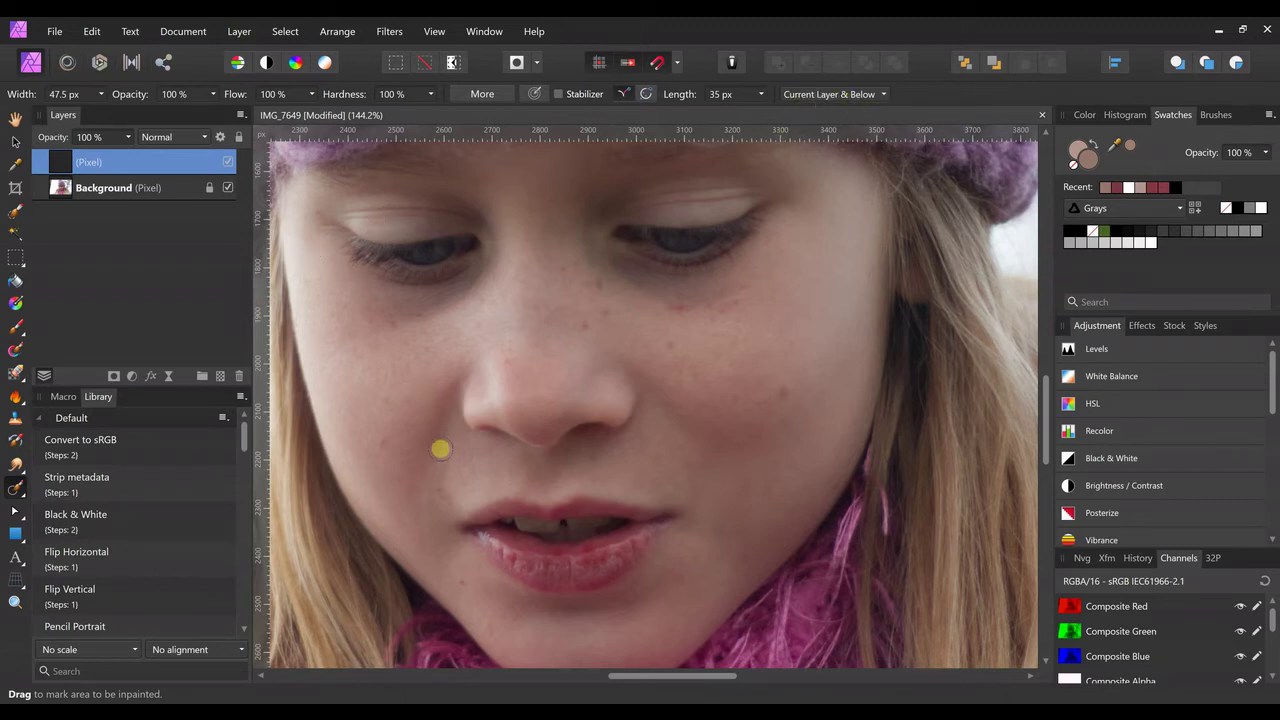
Inpaint the blemishes on the chin, beside the mouth, on both cheeks and the reddish marks under the eye on the image's right.
scroll(441, 452, down, 3)
scroll(441, 452, left, 1)
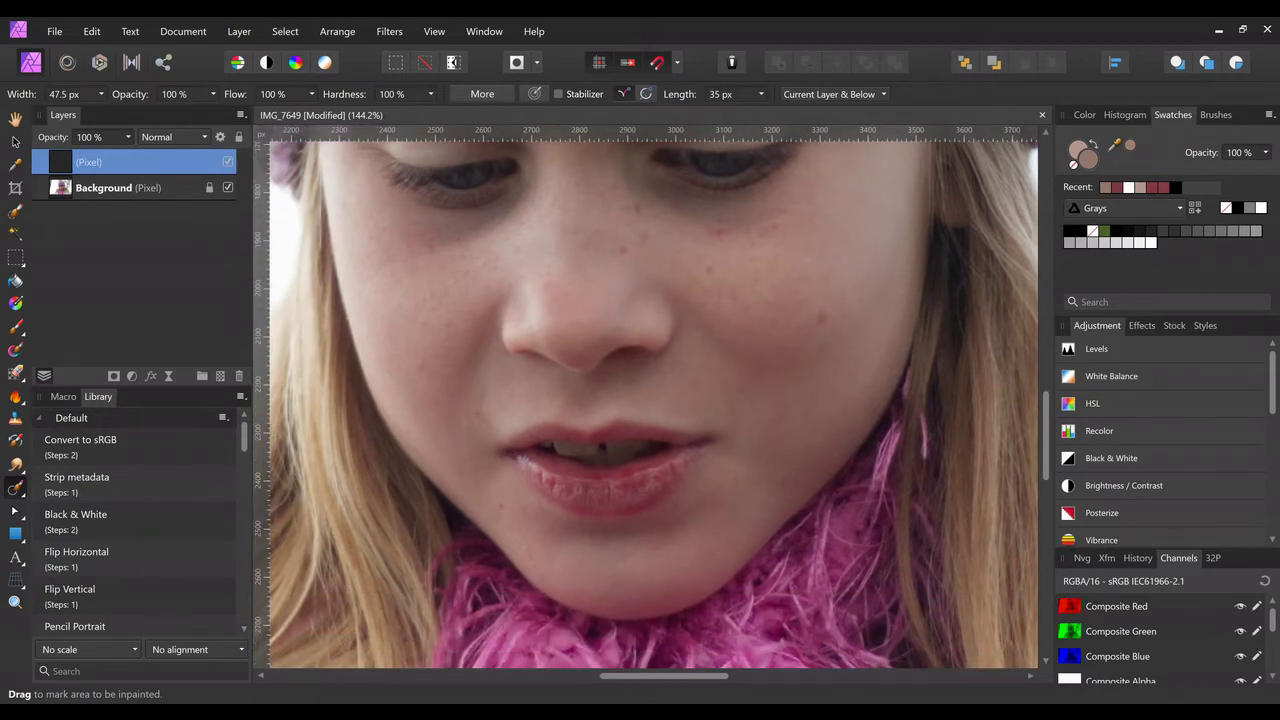
drag(518, 538, 536, 568)
click(504, 510)
drag(480, 408, 480, 426)
drag(422, 354, 422, 374)
click(822, 316)
drag(710, 230, 778, 218)
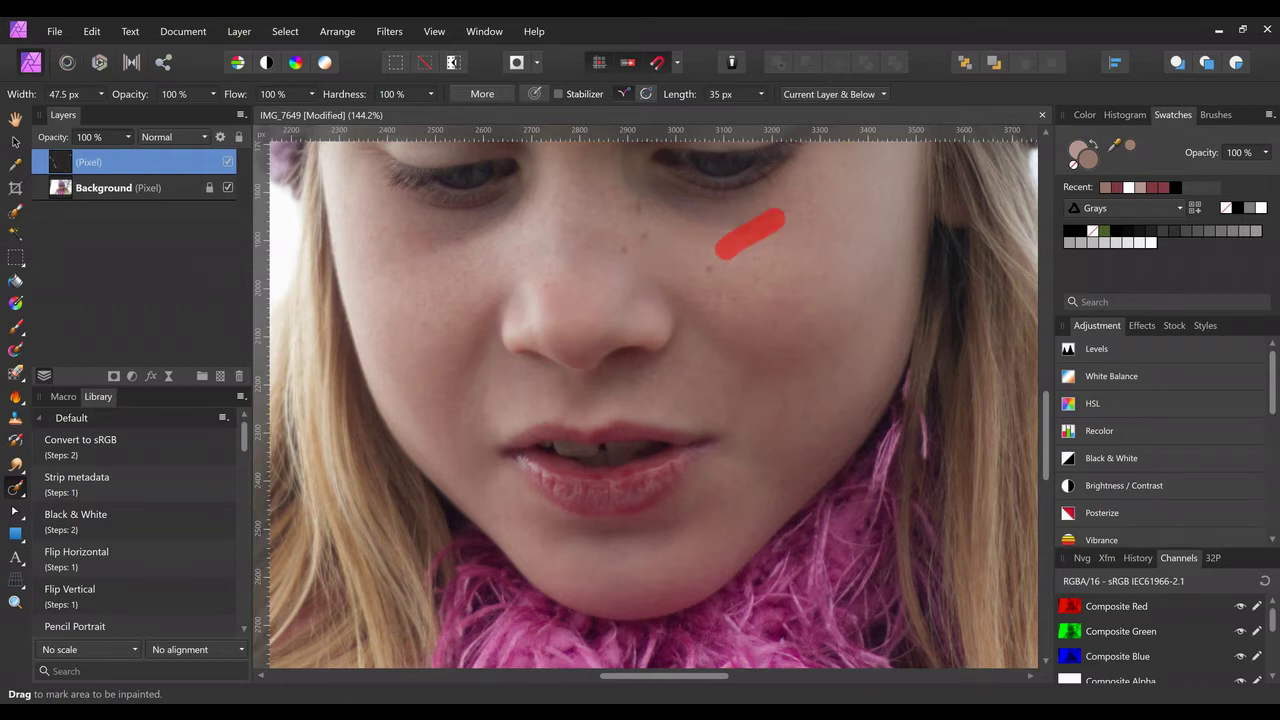
Inpaint the remaining spots under the other eye, on the nose and beside it, and compare the face with the retouching layer hidden.
drag(422, 247, 456, 243)
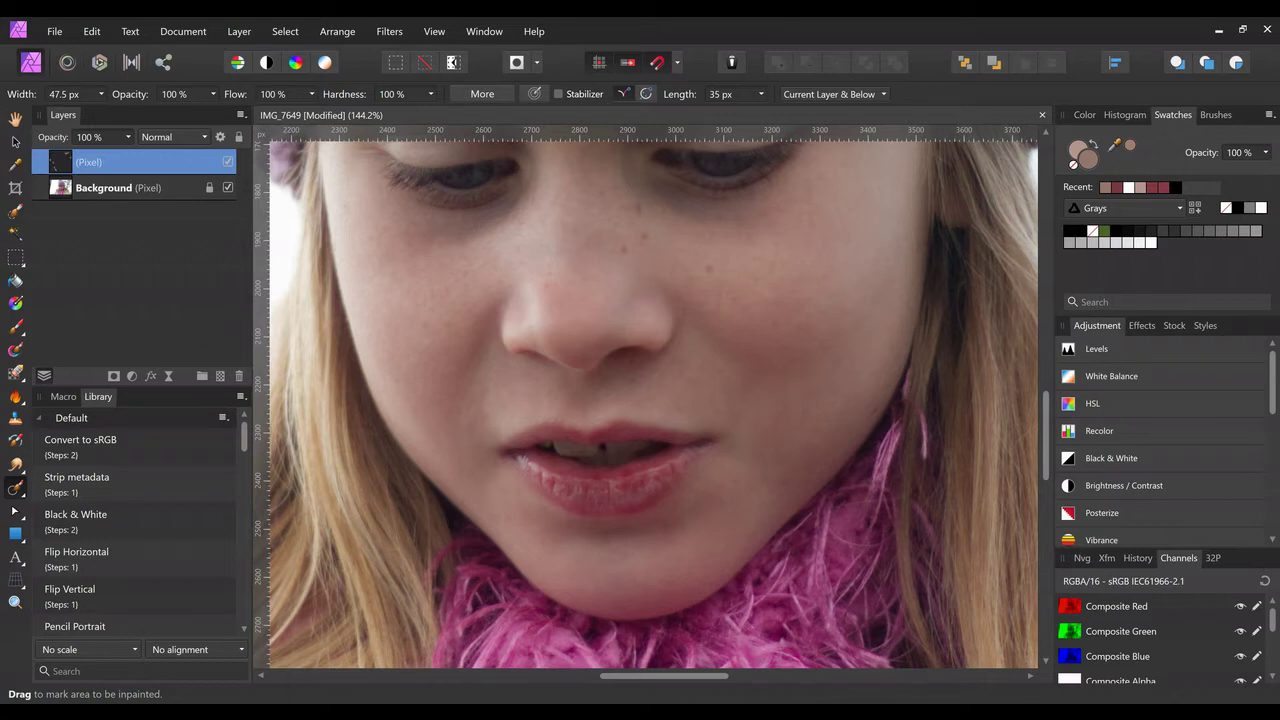
drag(625, 251, 643, 235)
click(642, 201)
click(635, 205)
drag(708, 272, 729, 274)
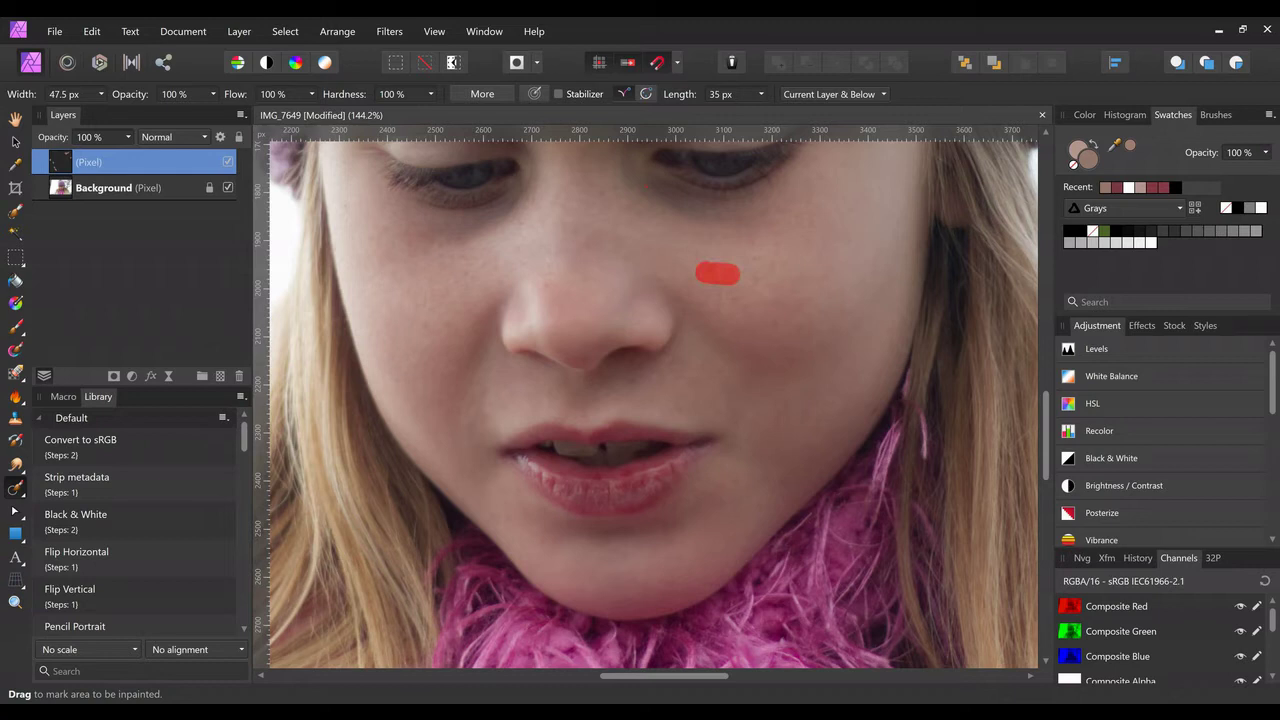
click(228, 167)
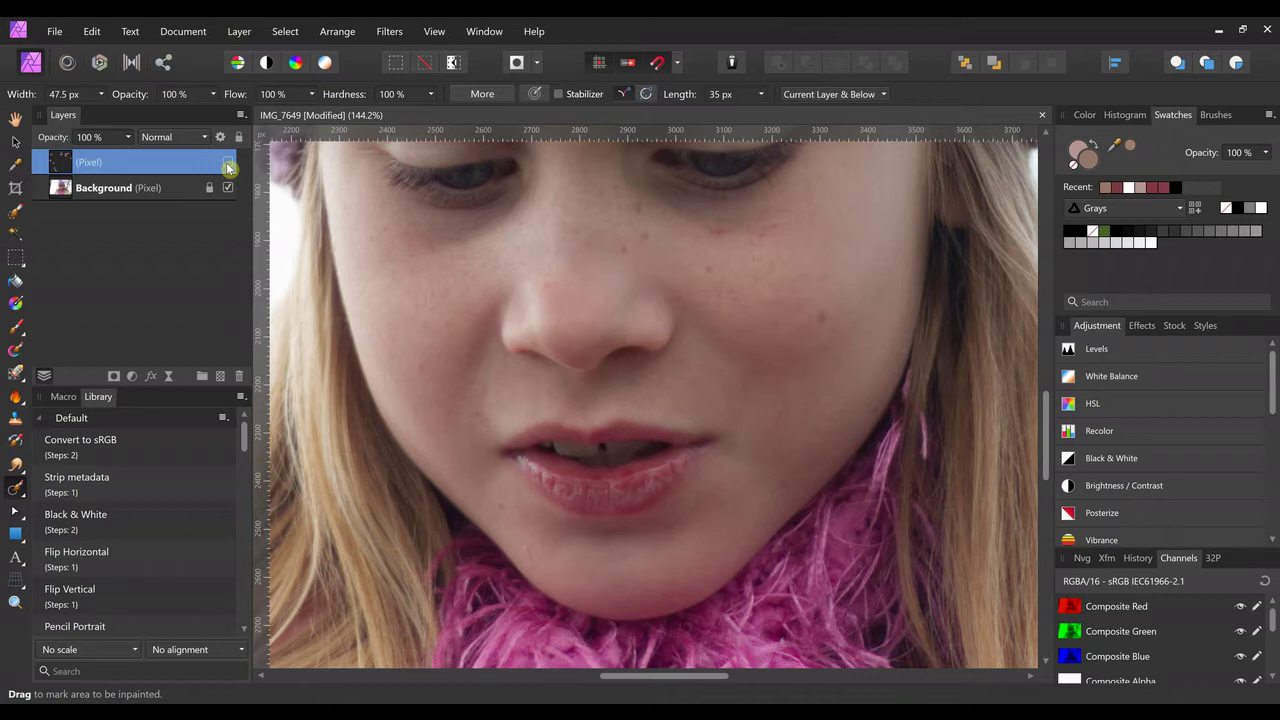
click(228, 167)
Add another empty pixel layer on top and activate the Healing Brush Tool.
click(223, 381)
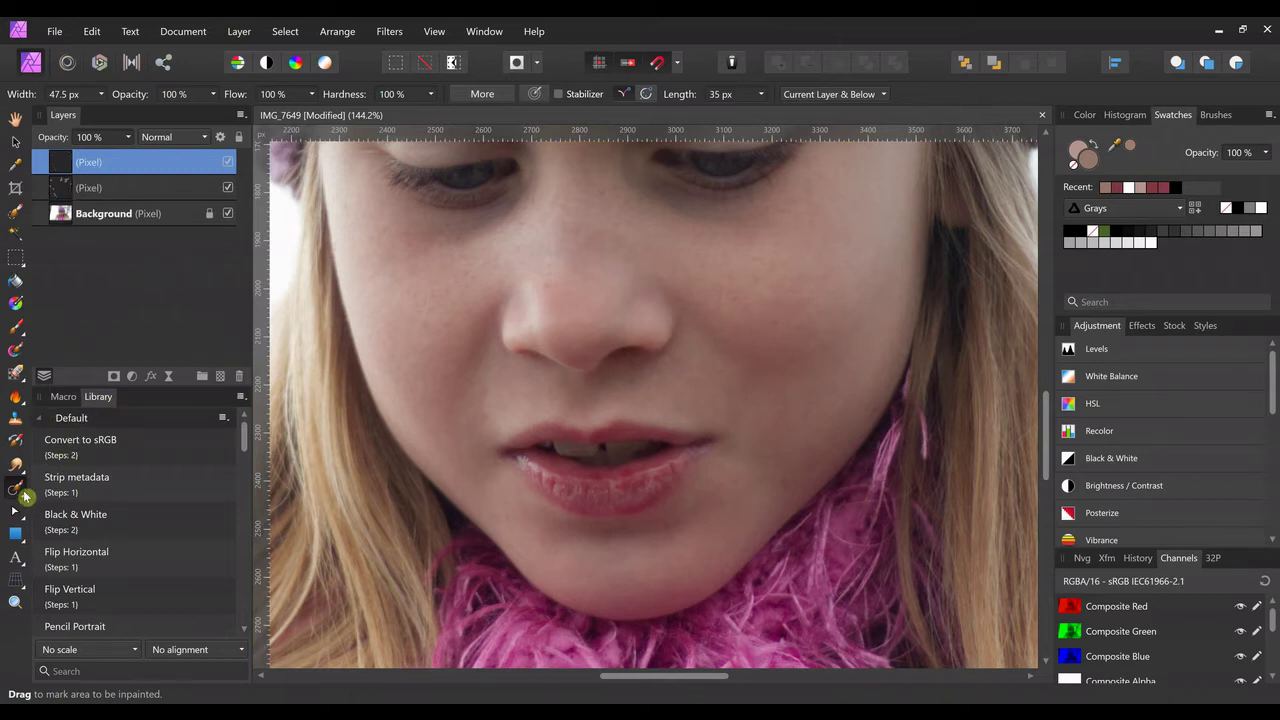
click(16, 489)
click(51, 490)
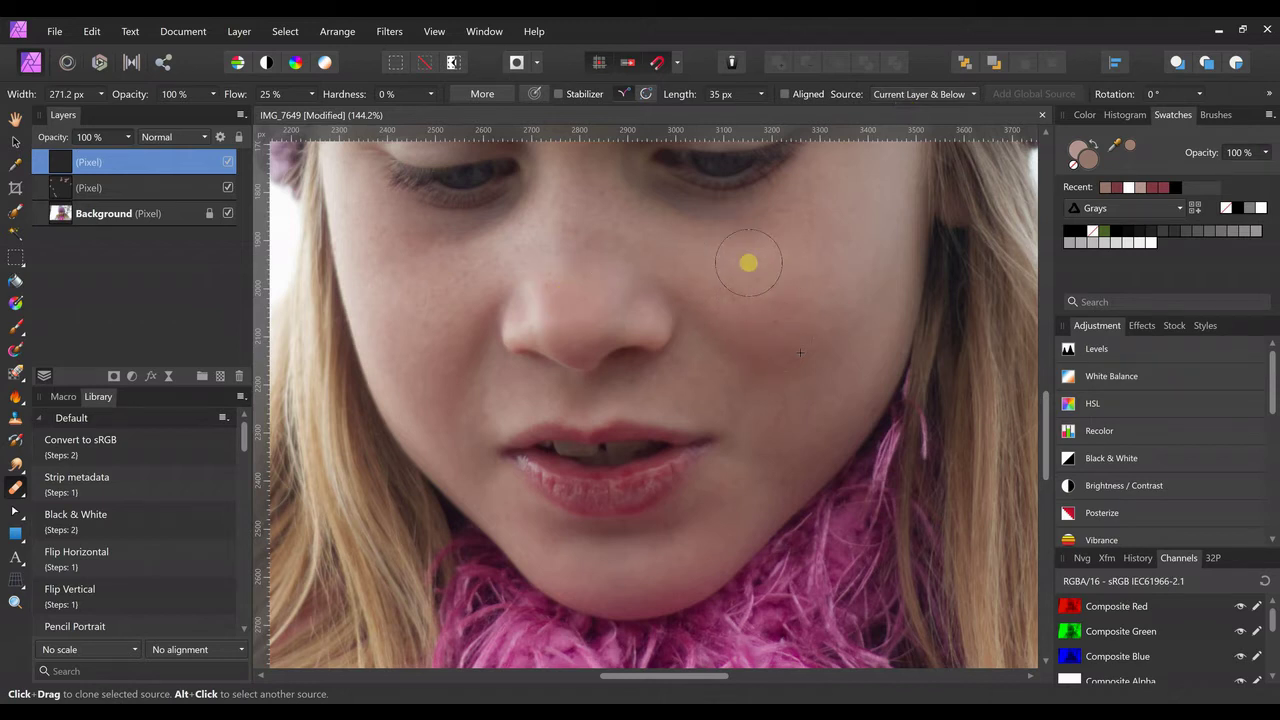
Even out the uneven cheek skin with the Healing Brush, sampling smooth skin from the outer cheek on the image's left.
scroll(748, 263, up, 1)
scroll(748, 263, right, 1)
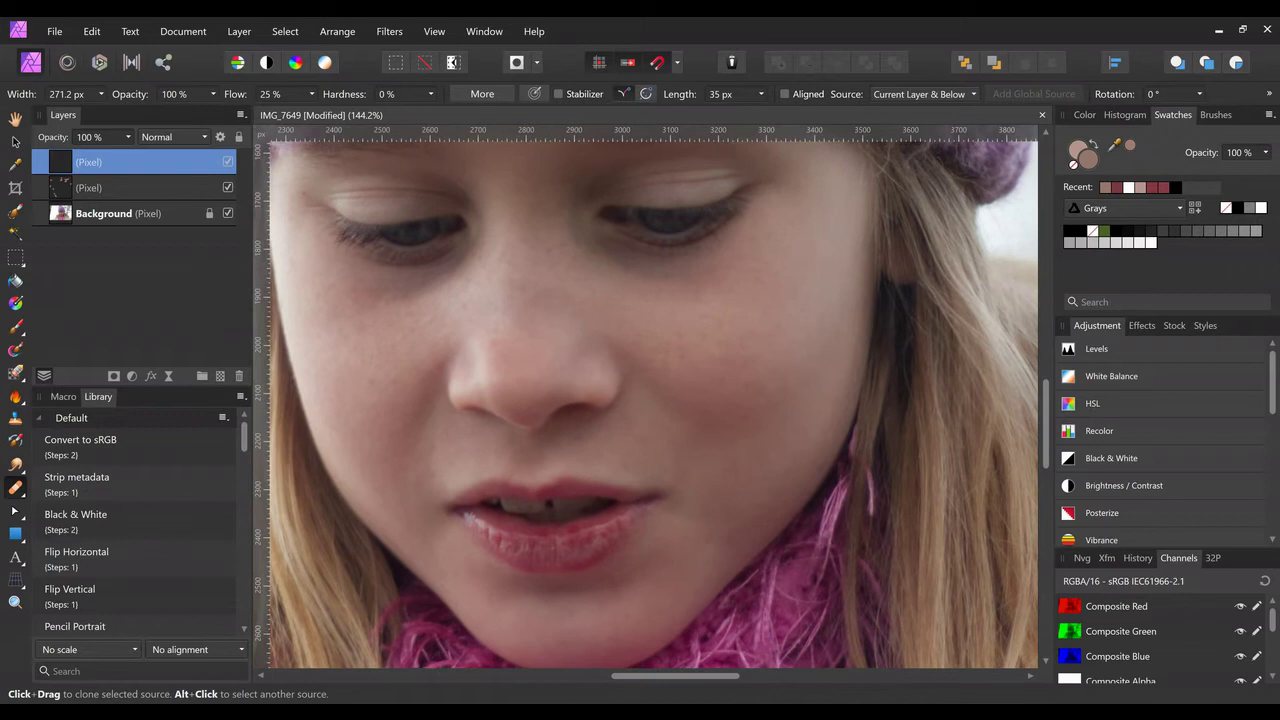
drag(333, 345, 329, 341)
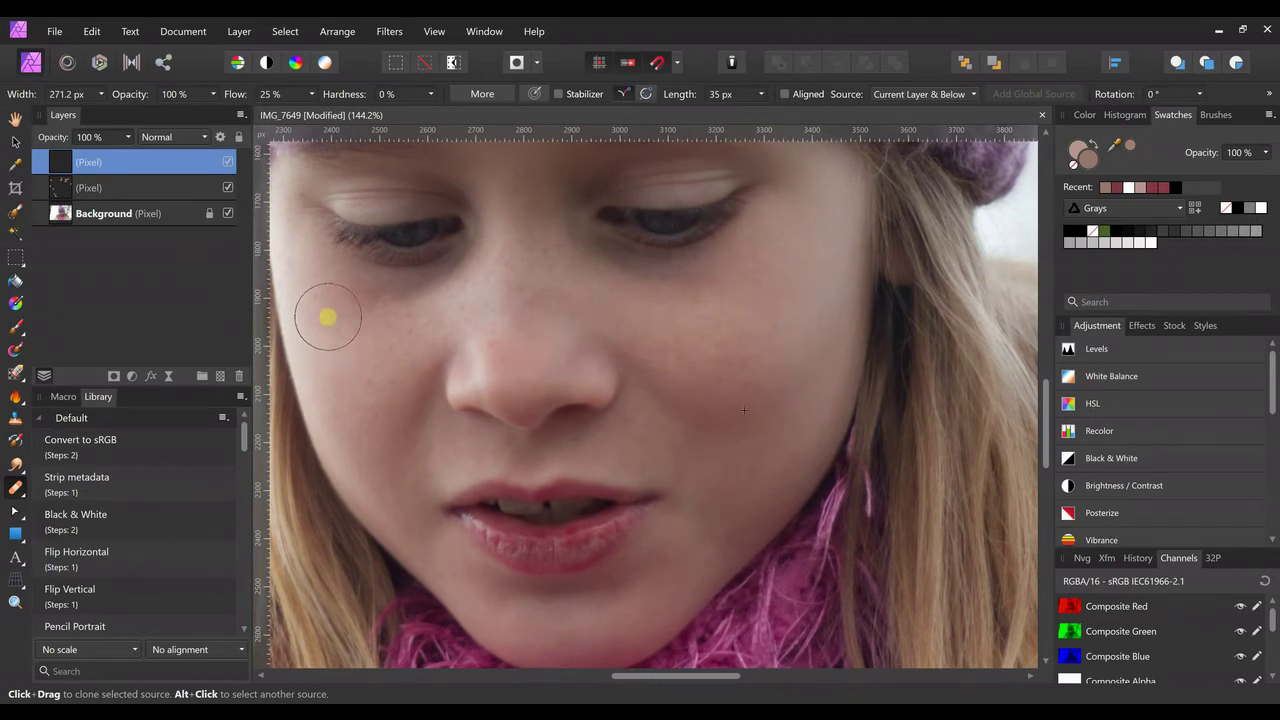
alt+click(328, 317)
drag(373, 393, 392, 377)
click(373, 393)
click(373, 393)
click(229, 161)
Add a third empty pixel layer on top and activate the Patch Tool.
click(221, 379)
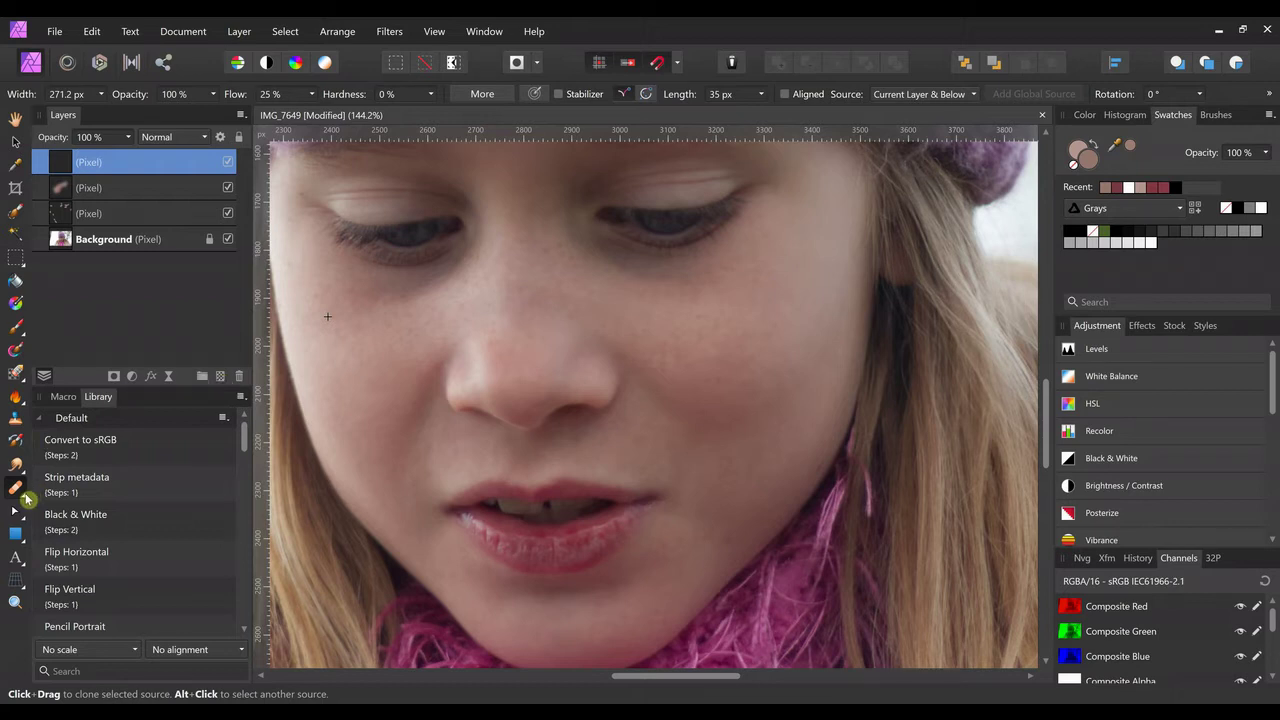
click(26, 496)
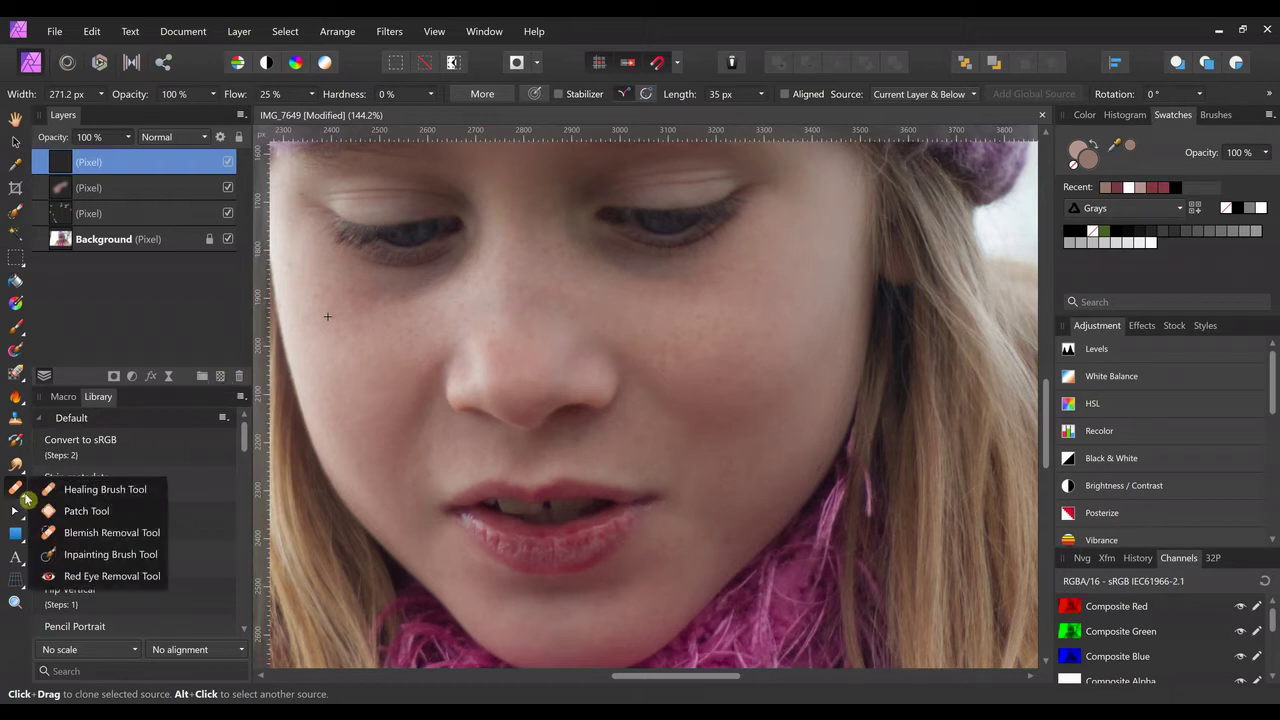
click(75, 514)
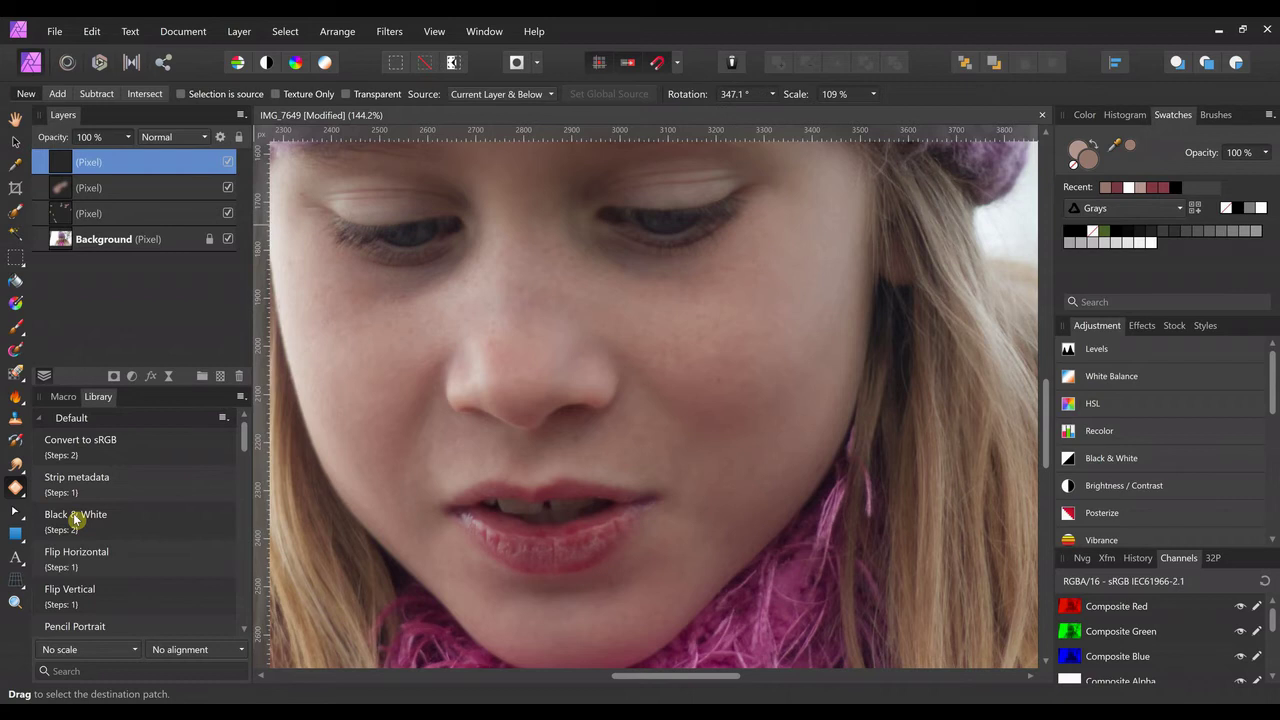
Rename the first retouching layer "inpaint on skin" and the layer above it "heal on skin".
double_click(110, 213)
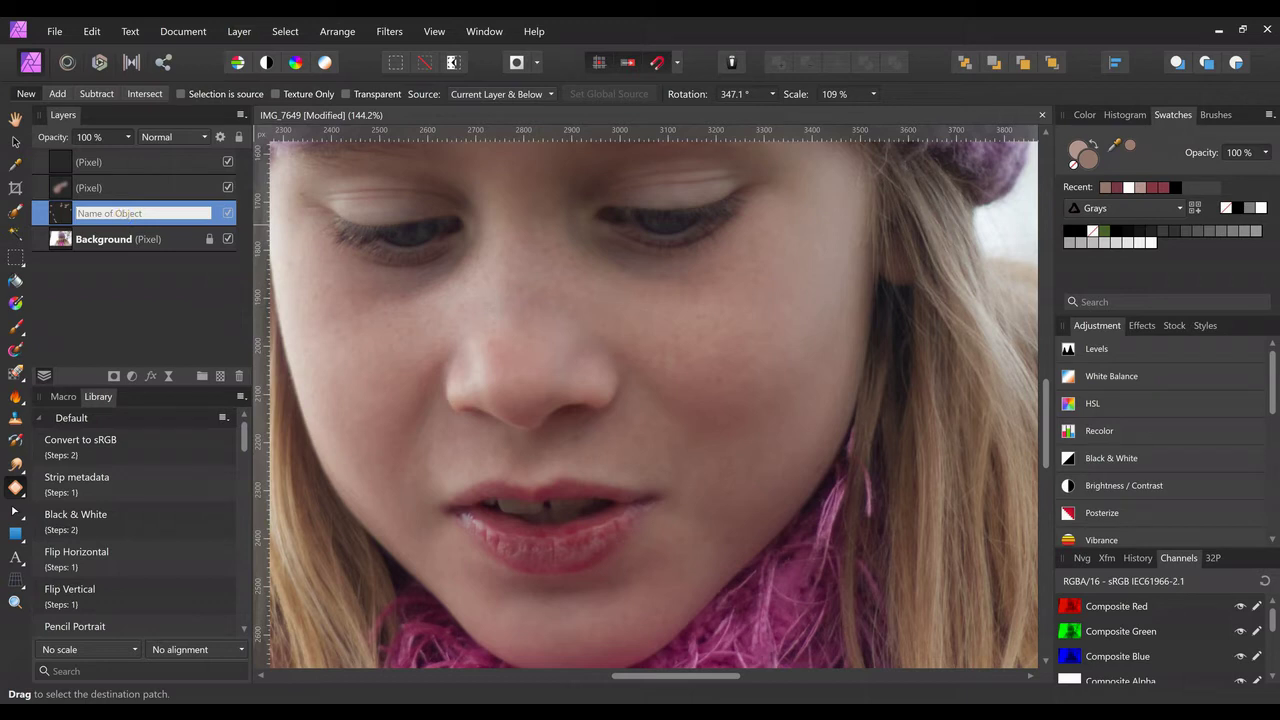
text(inpaint on skin)
key(Return)
double_click(126, 189)
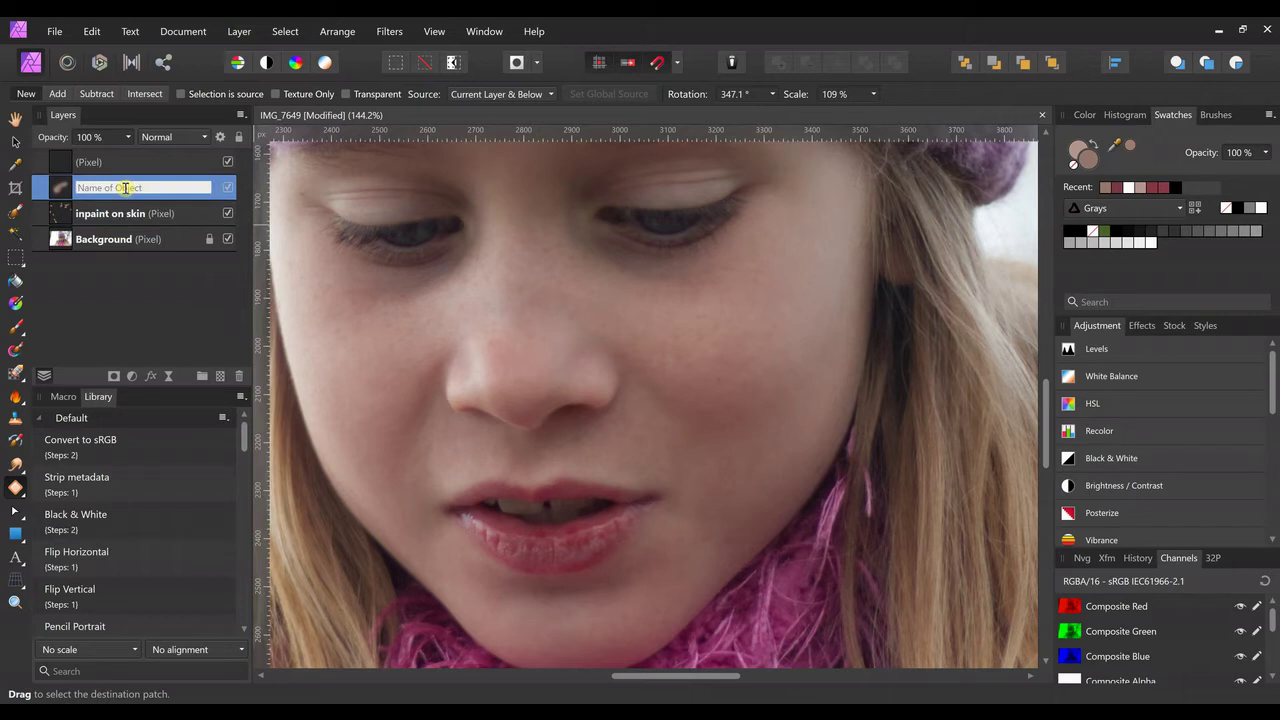
text(heal on skin)
key(Return)
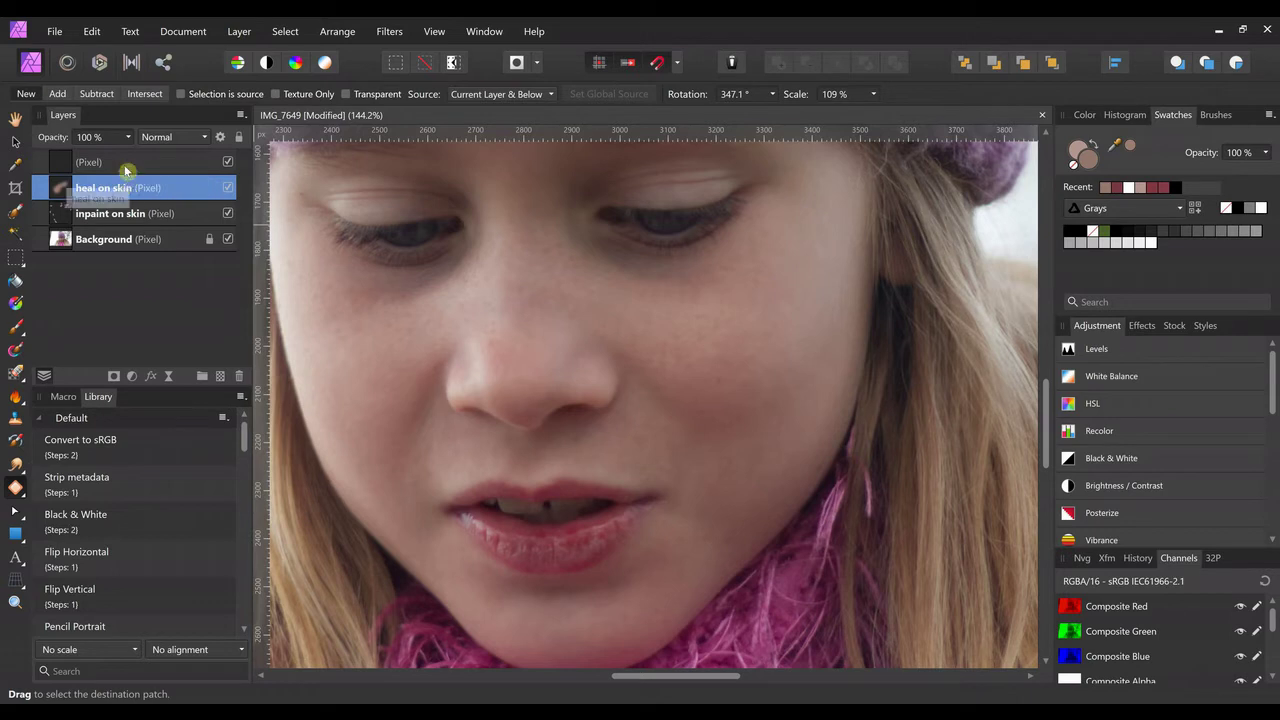
Rename the topmost empty pixel layer "patch on scarf".
double_click(125, 162)
text(pa)
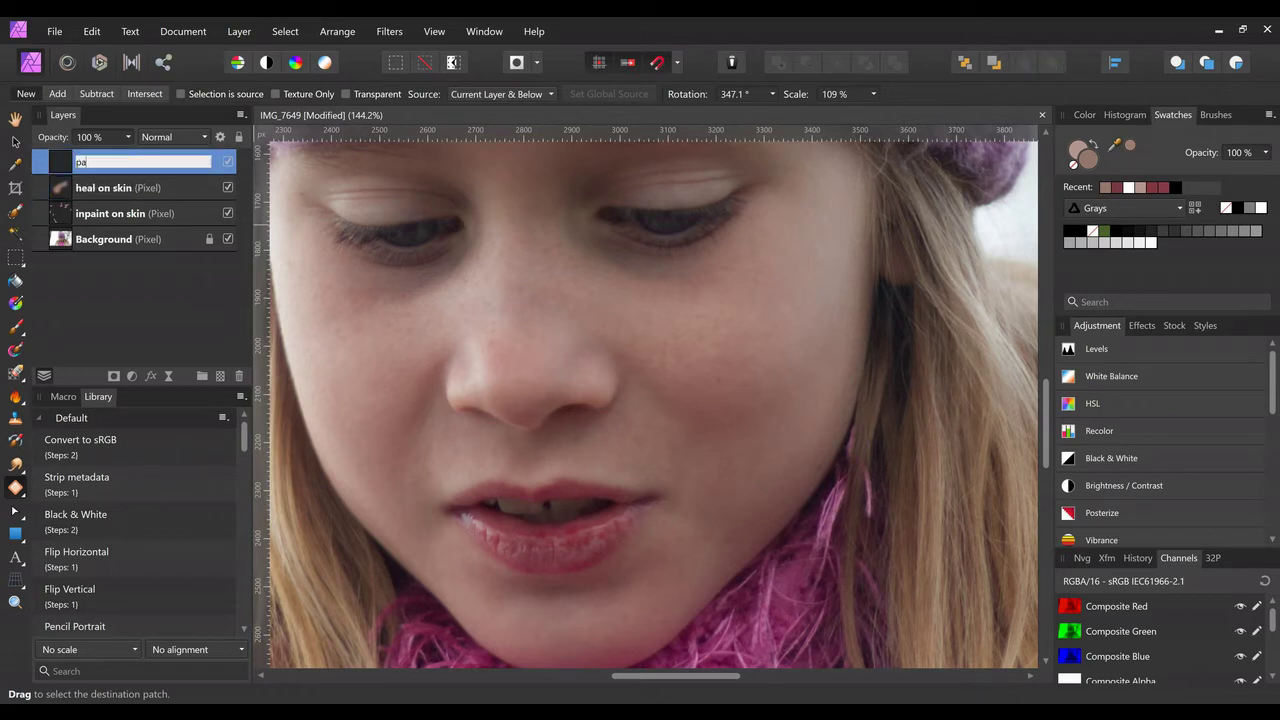
text(tch on scarf)
key(Return)
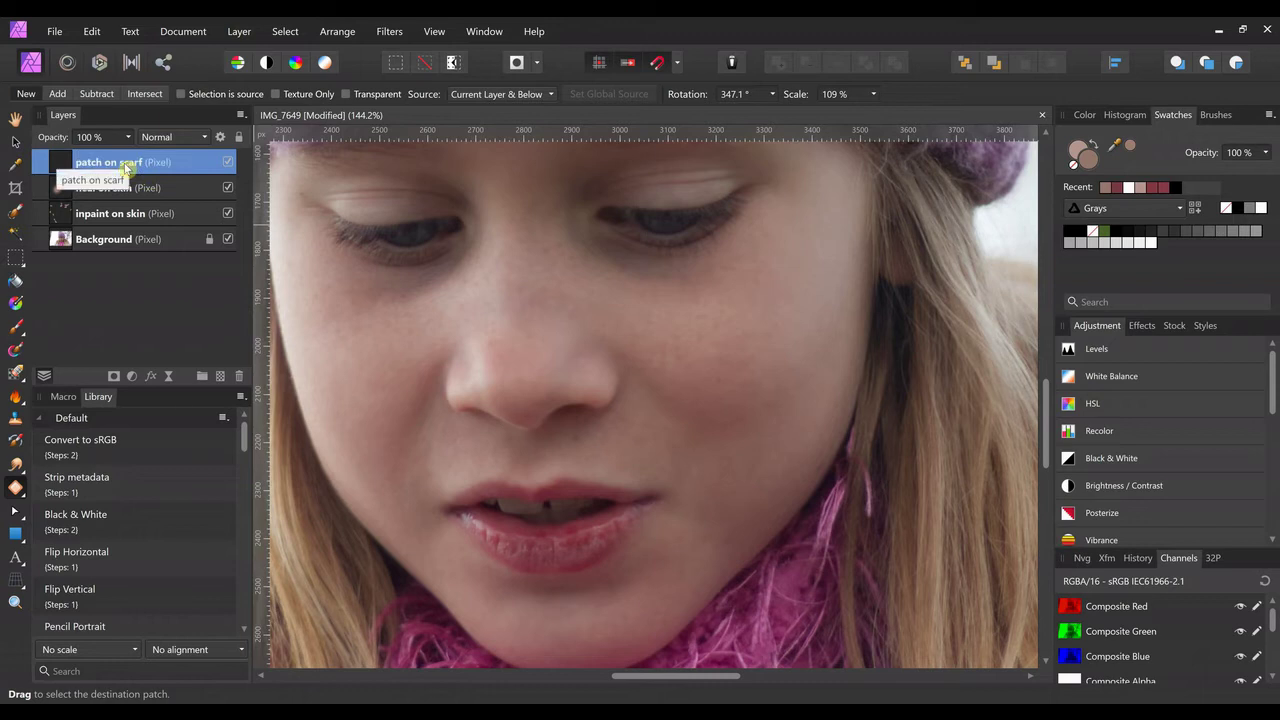
Move the "patch on scarf" layer directly above the Background, below "inpaint on skin".
scroll(780, 400, down, 3)
drag(820, 409, 783, 262)
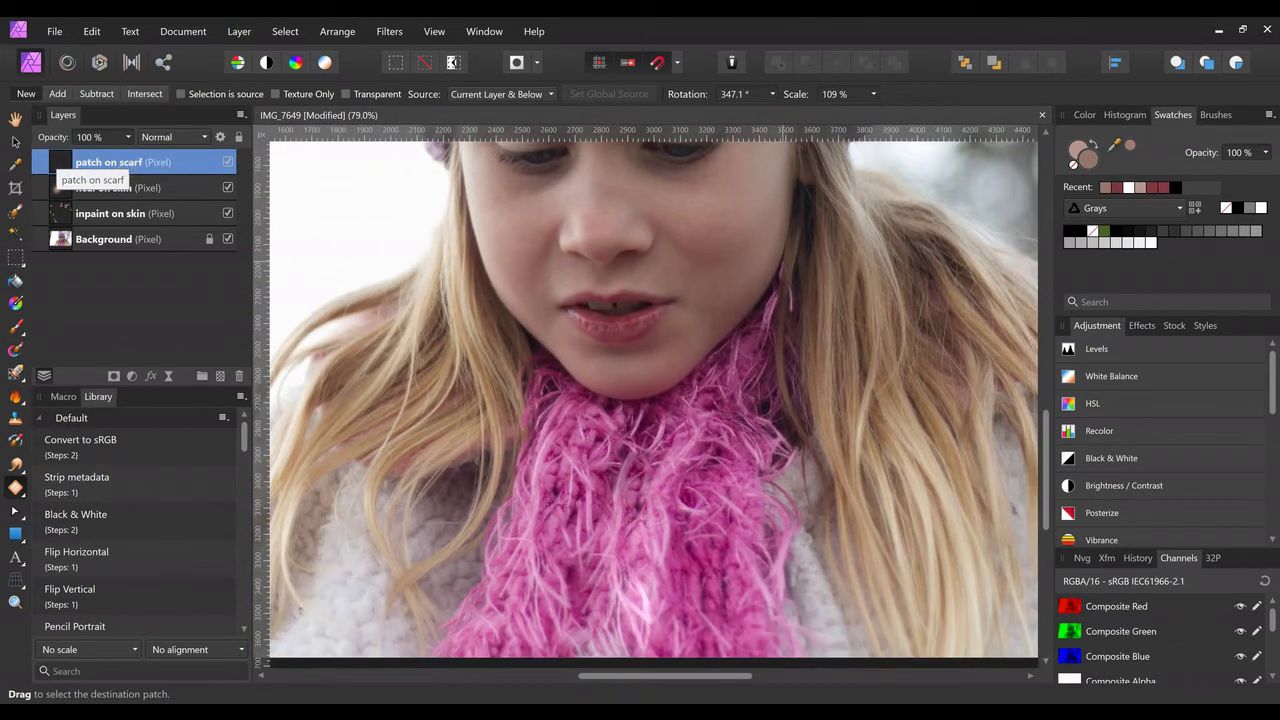
key(ctrl+minus)
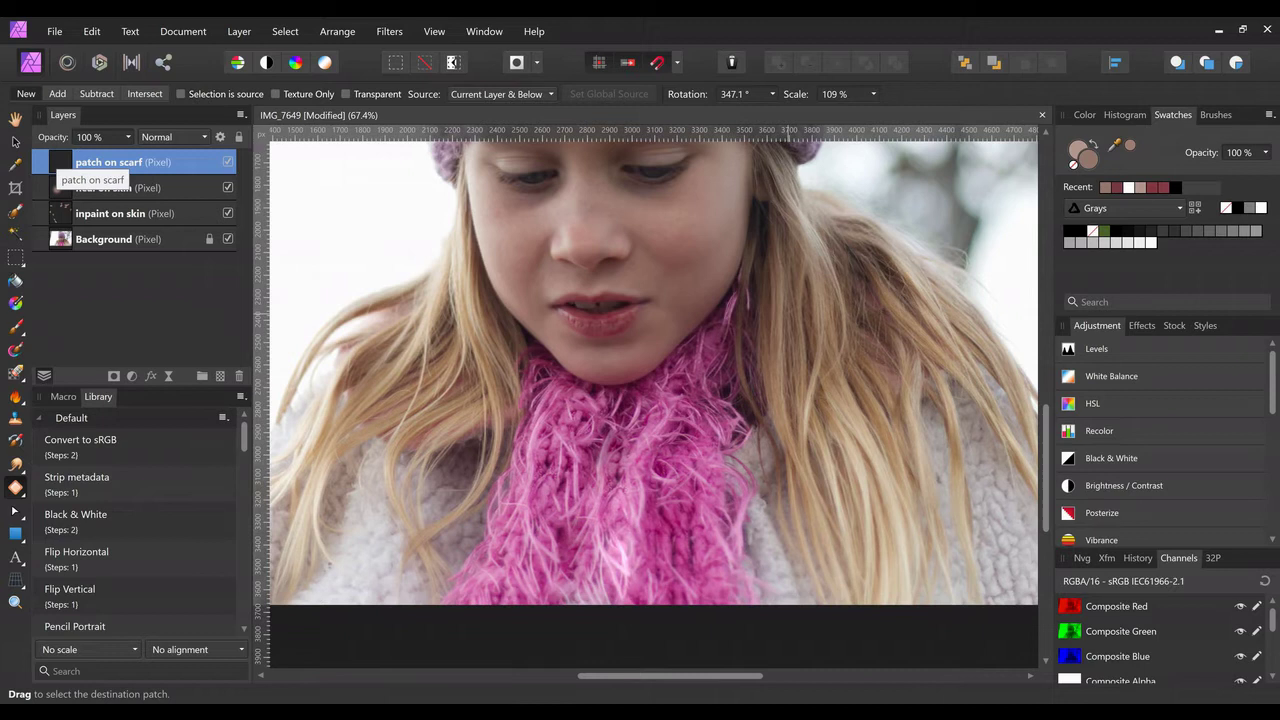
drag(66, 156, 56, 227)
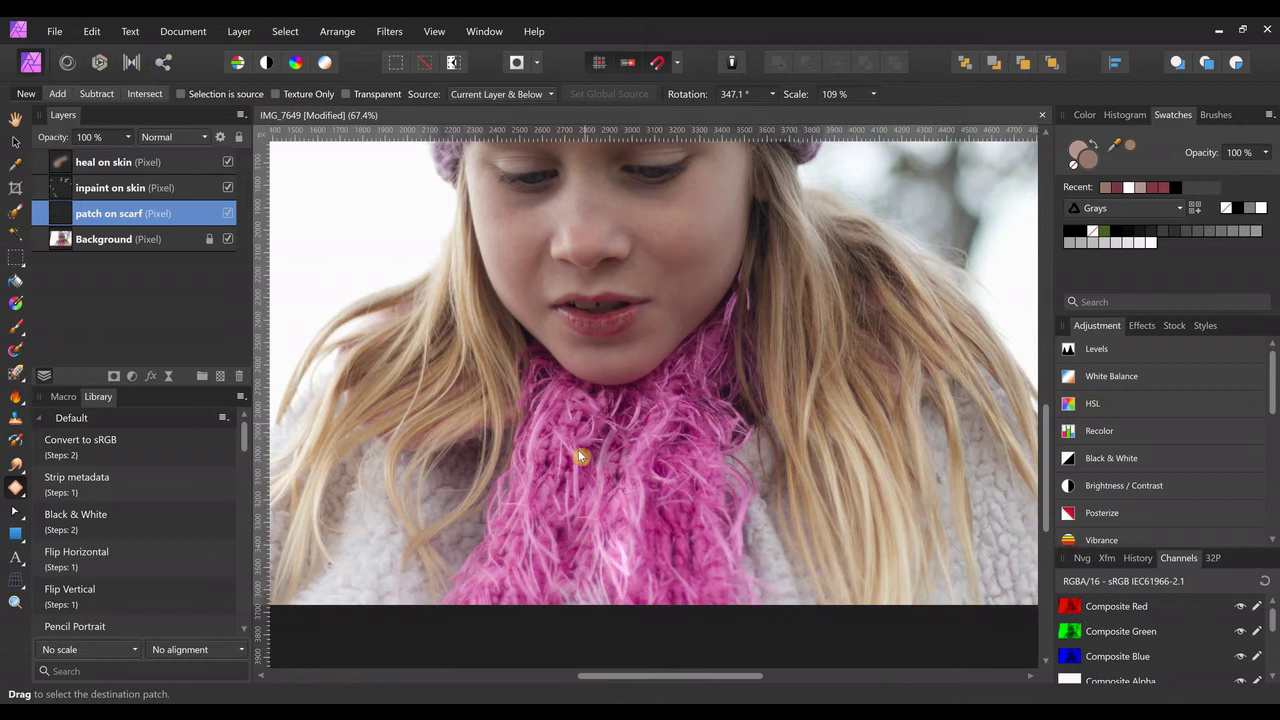
Patch the bright central strip of the scarf with neighbouring scarf texture, rotate the patch, commit it and compare before and after.
mouse_move(580, 457)
mouse_down()
mouse_move(563, 586)
mouse_move(578, 606)
mouse_move(614, 606)
mouse_move(629, 555)
mouse_move(623, 466)
mouse_move(650, 384)
mouse_move(672, 503)
mouse_move(682, 434)
mouse_up()
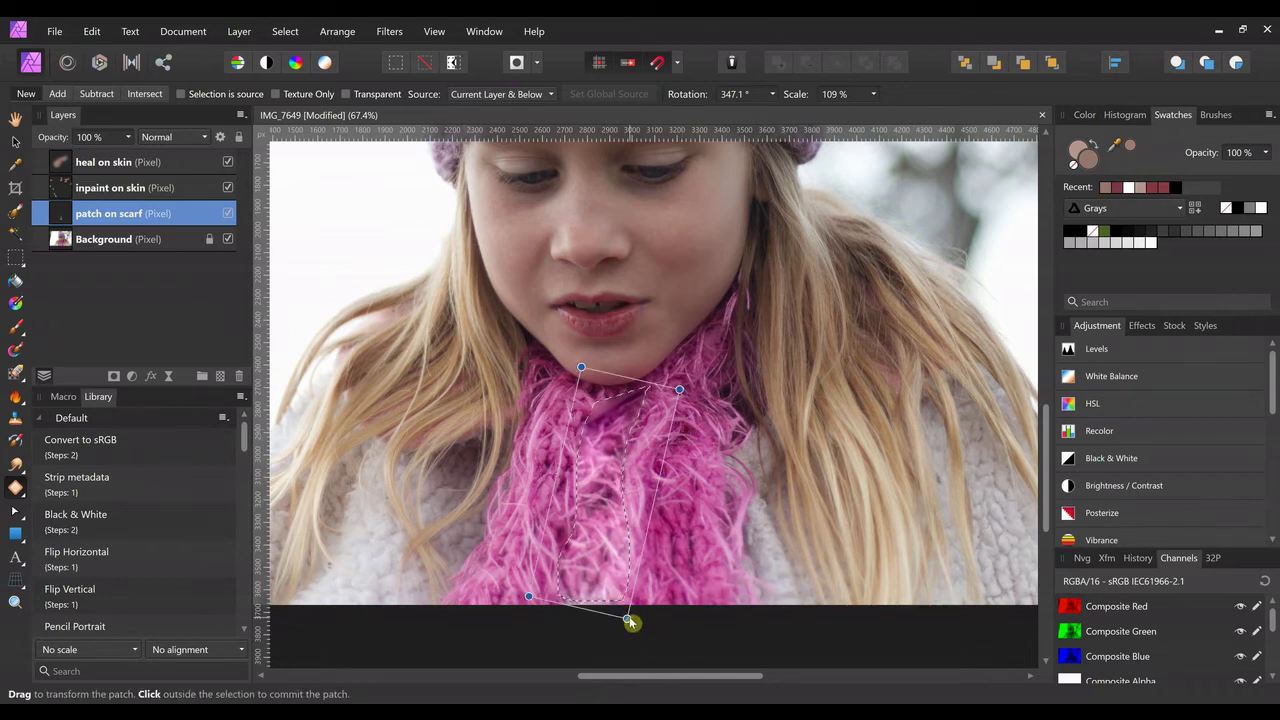
drag(628, 620, 595, 645)
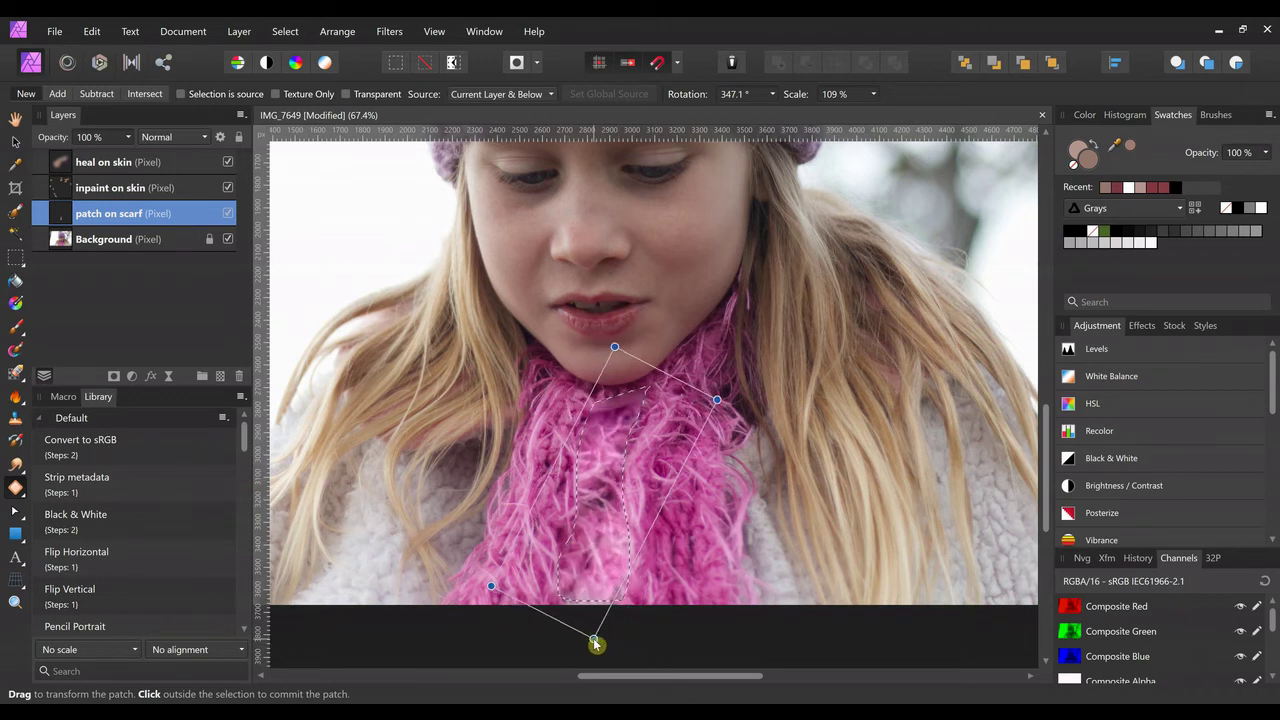
click(755, 552)
scroll(754, 552, up, 5)
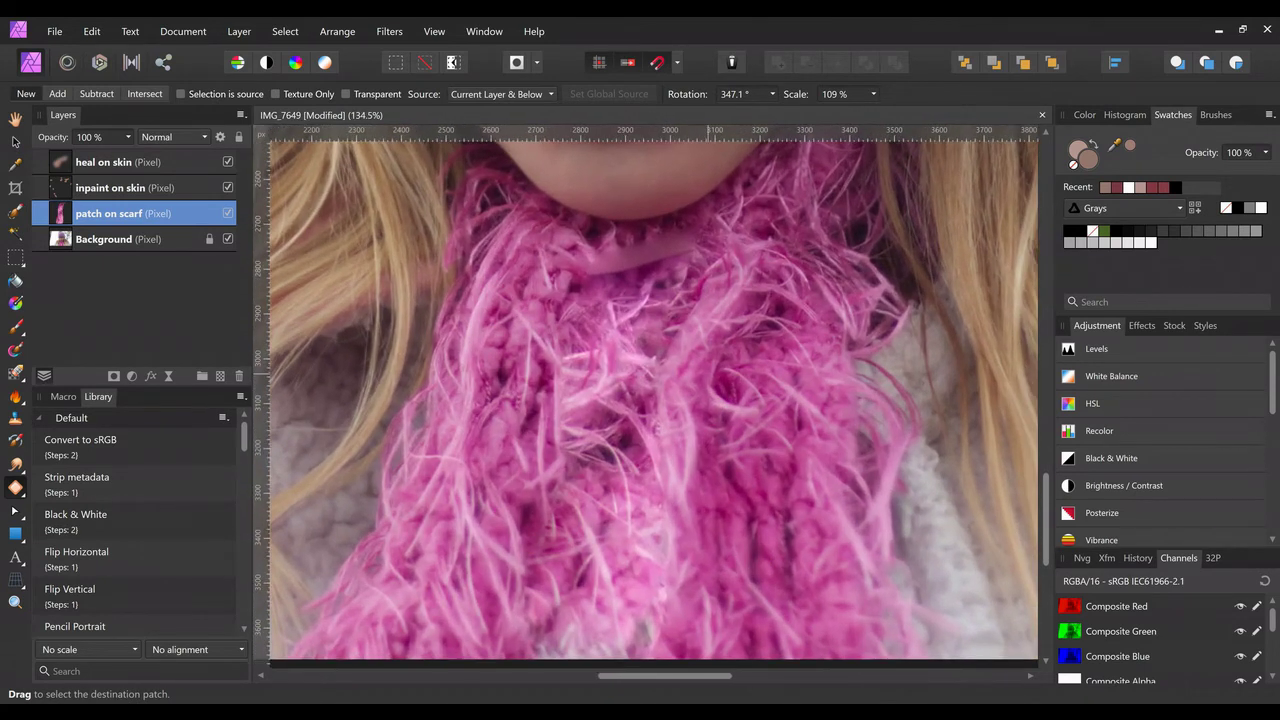
scroll(755, 552, up, 1)
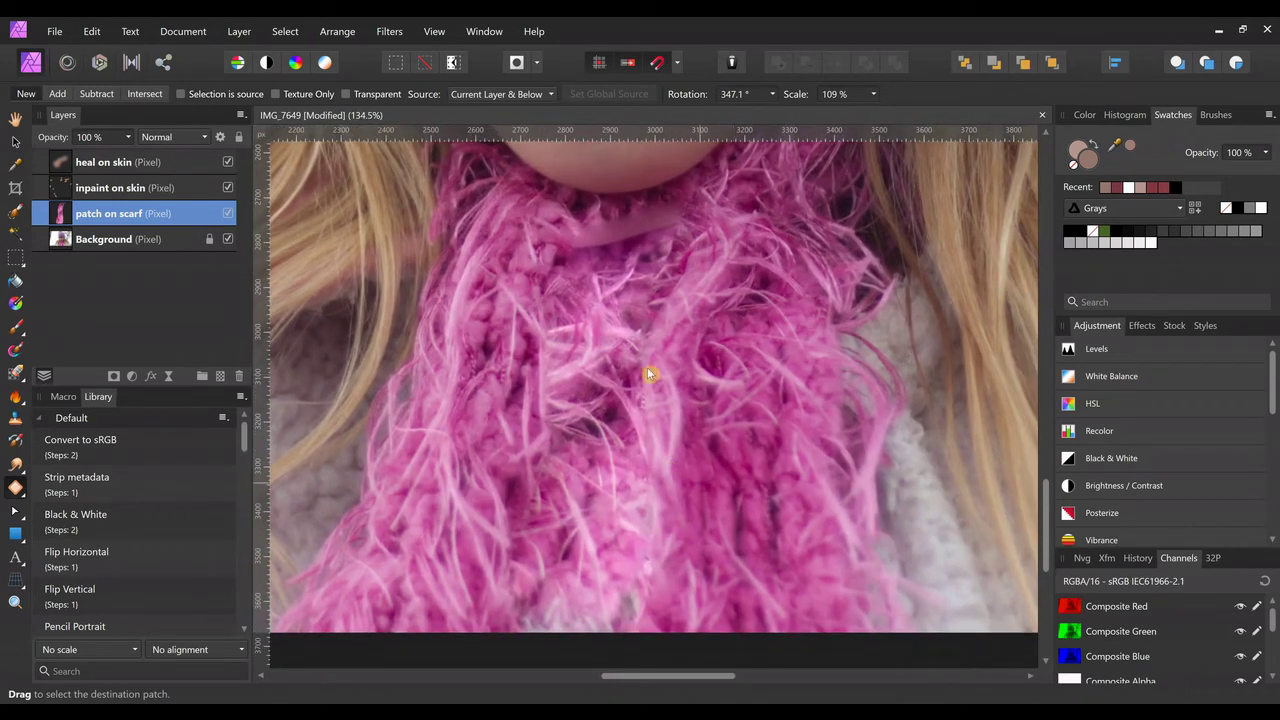
click(229, 215)
click(229, 215)
Erase the smooth leftover band at the patch's upper edge and its lower end on the scarf with the Erase Brush Tool.
key(e)
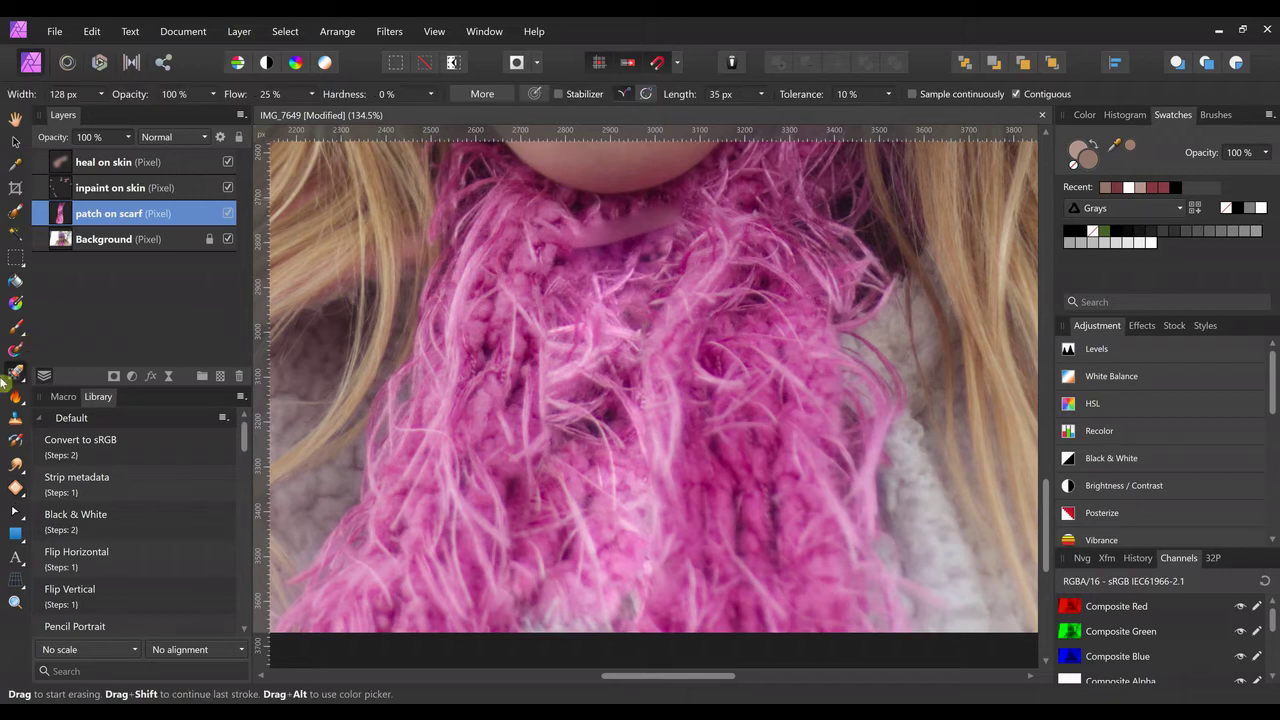
click(15, 373)
click(59, 381)
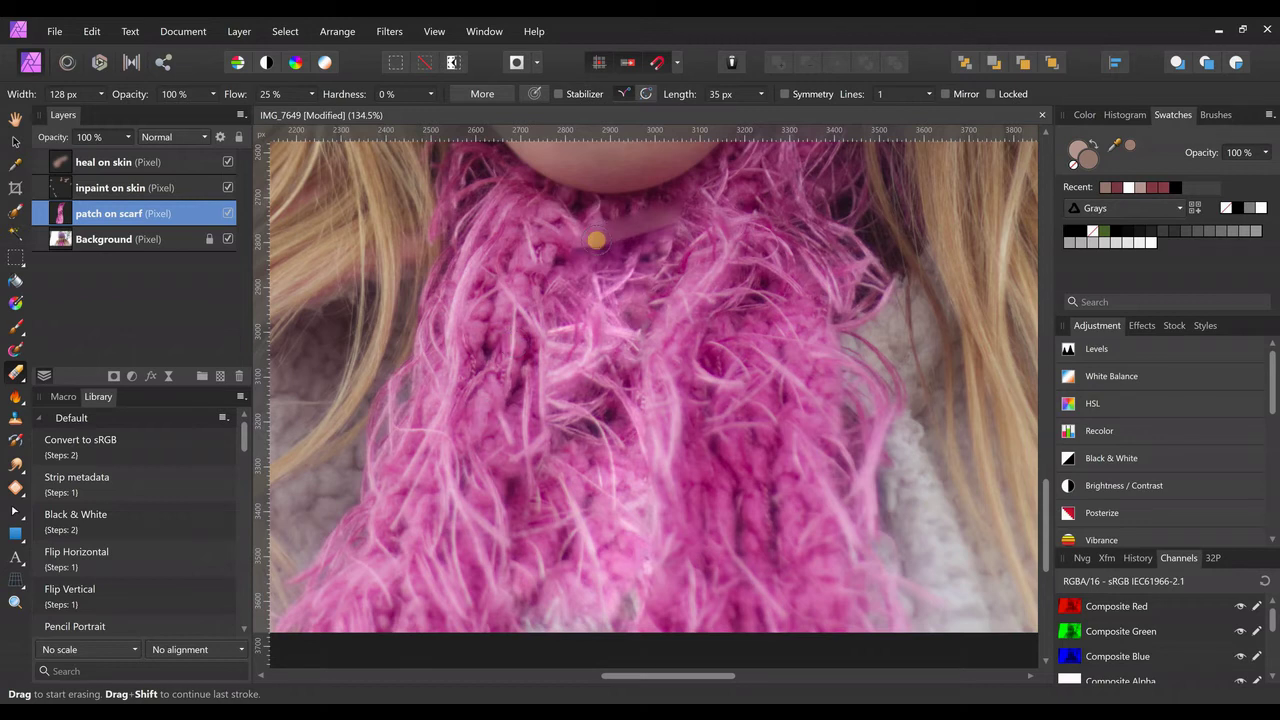
mouse_move(596, 240)
mouse_down()
mouse_move(655, 225)
mouse_move(580, 250)
mouse_move(604, 240)
mouse_up()
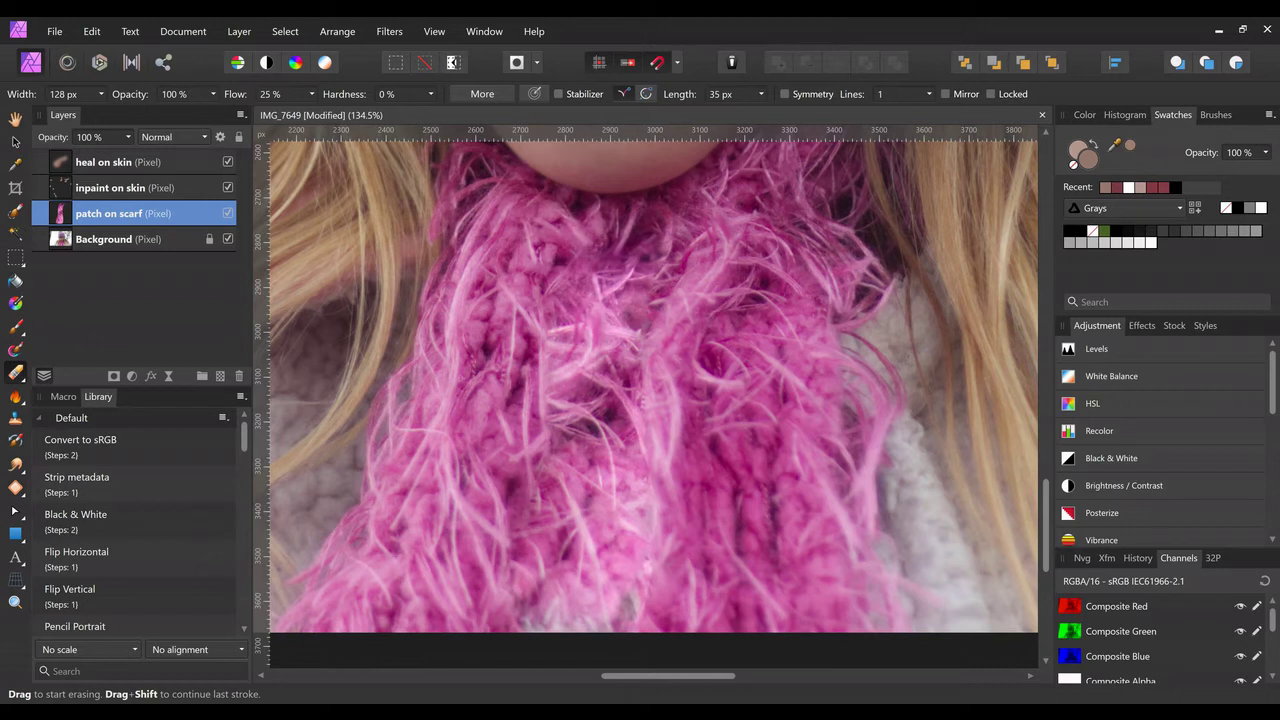
mouse_move(630, 612)
mouse_down()
mouse_move(641, 568)
mouse_move(611, 607)
mouse_move(570, 617)
mouse_up()
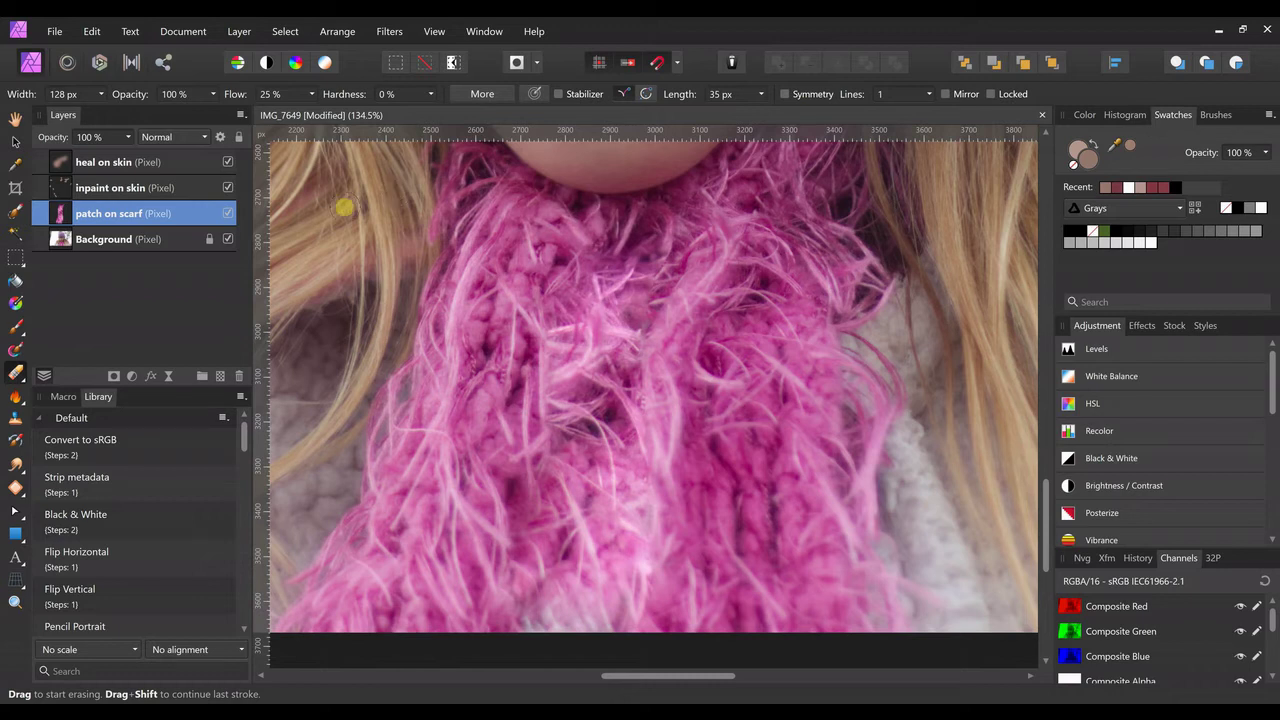
Compare the scarf with the "patch on scarf" layer hidden and shown, and review the whole portrait.
click(229, 214)
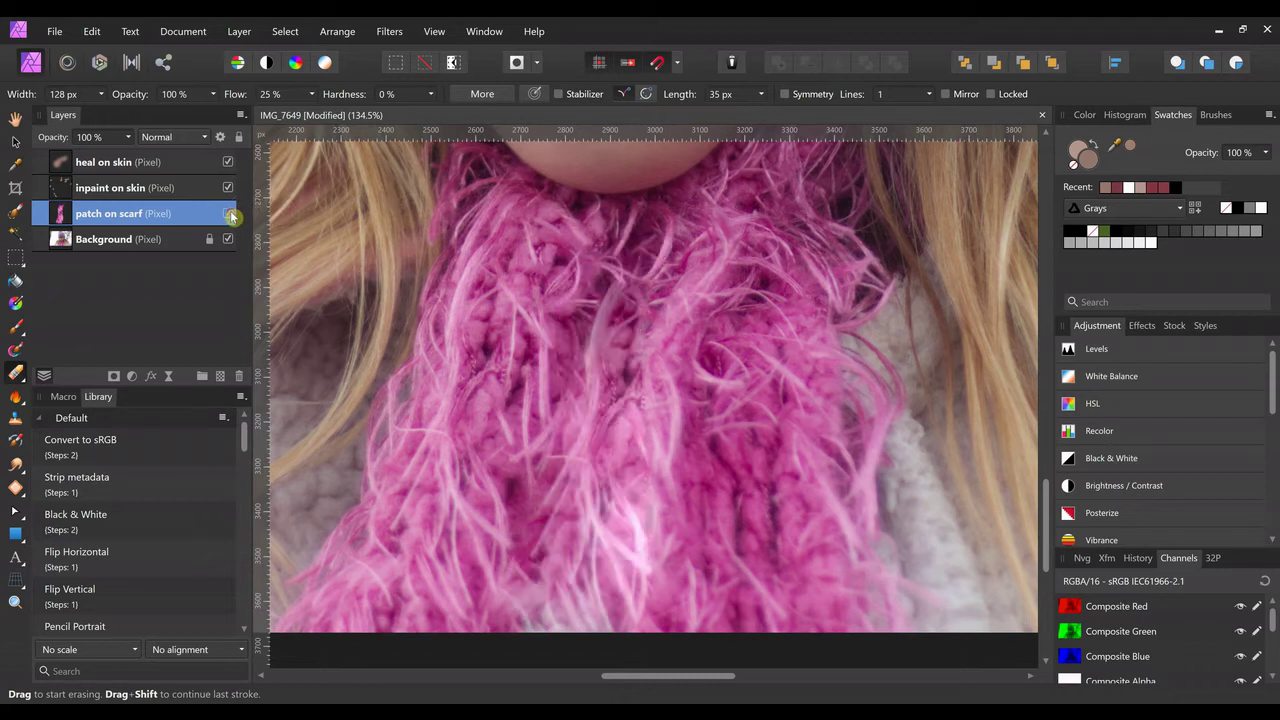
click(229, 214)
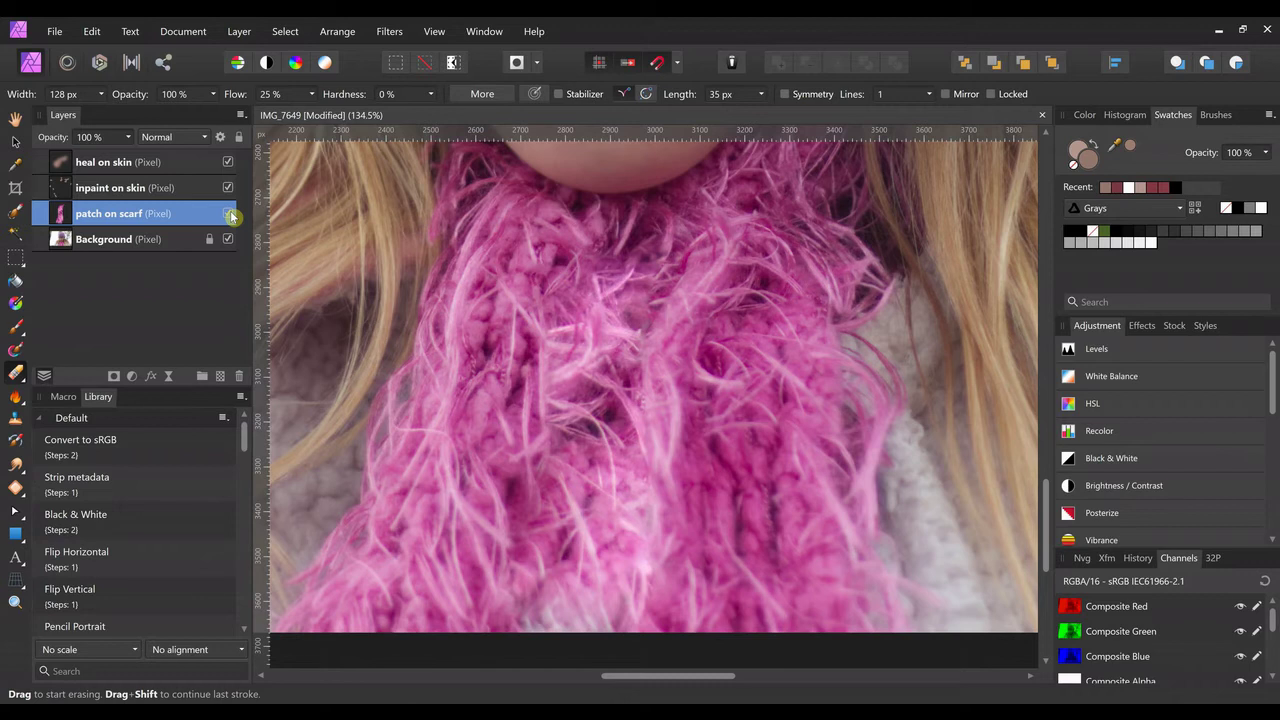
click(229, 214)
click(229, 214)
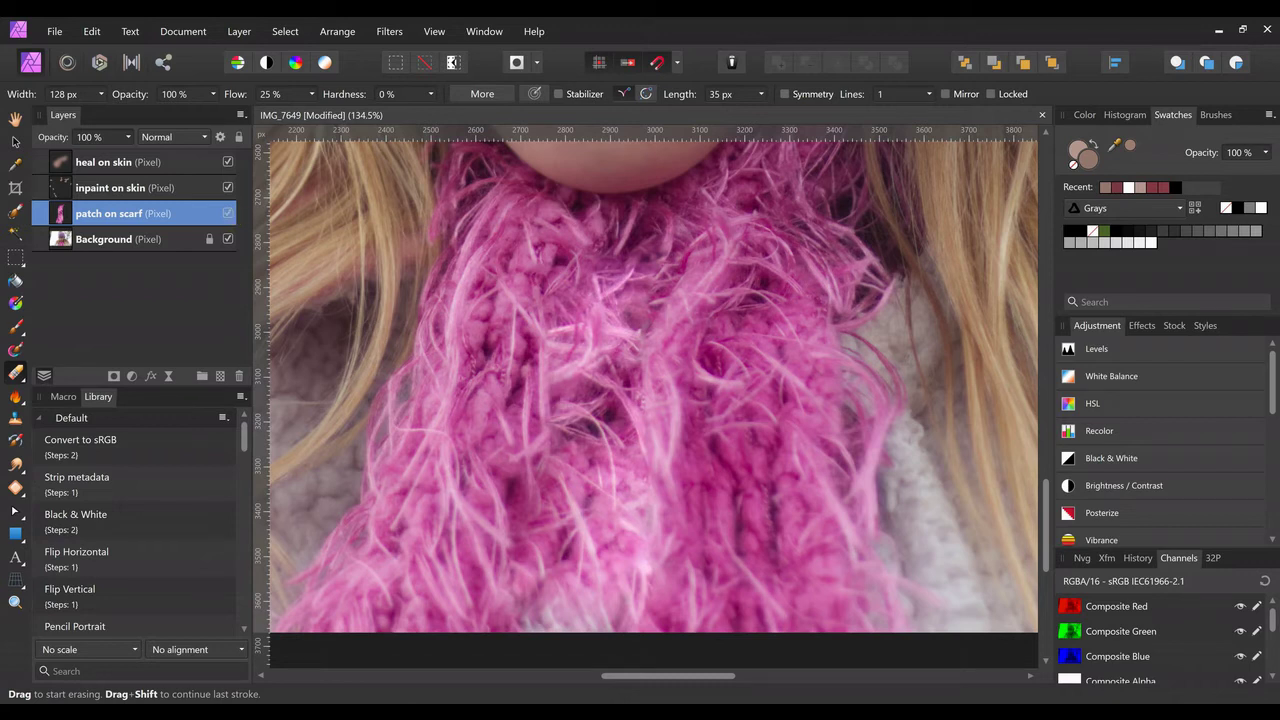
click(229, 214)
click(229, 214)
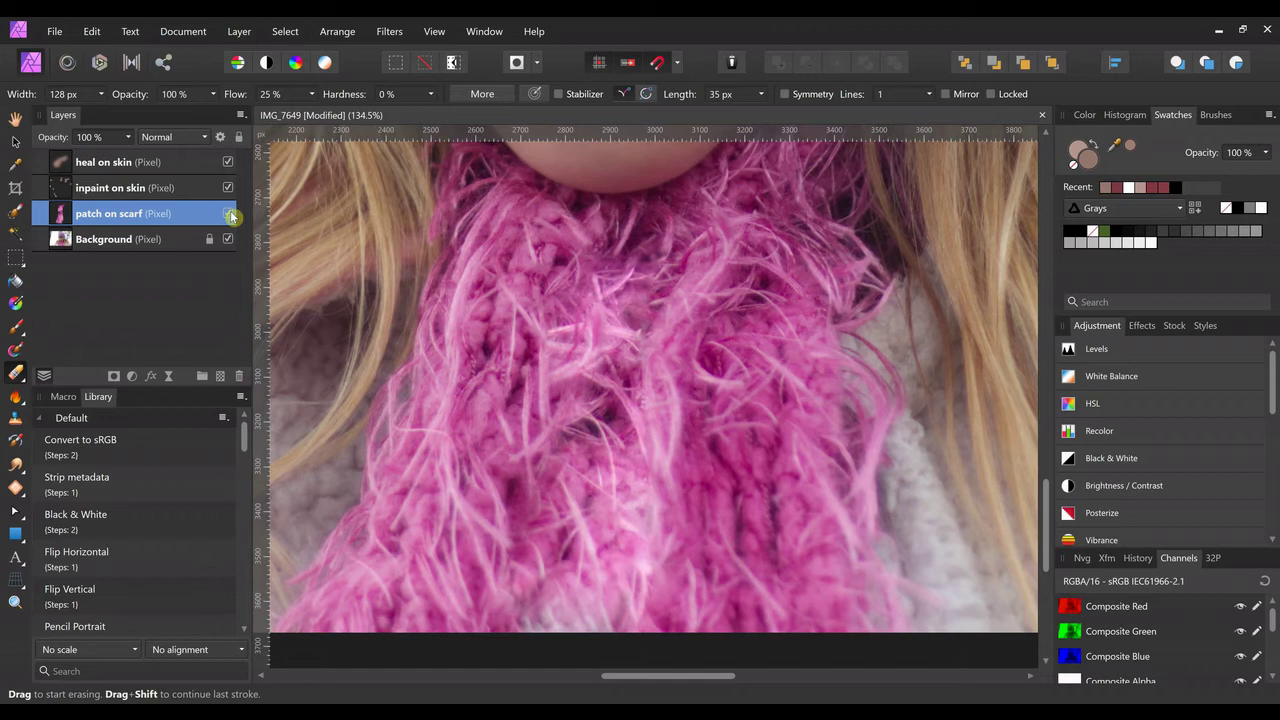
scroll(654, 360, down, 3)
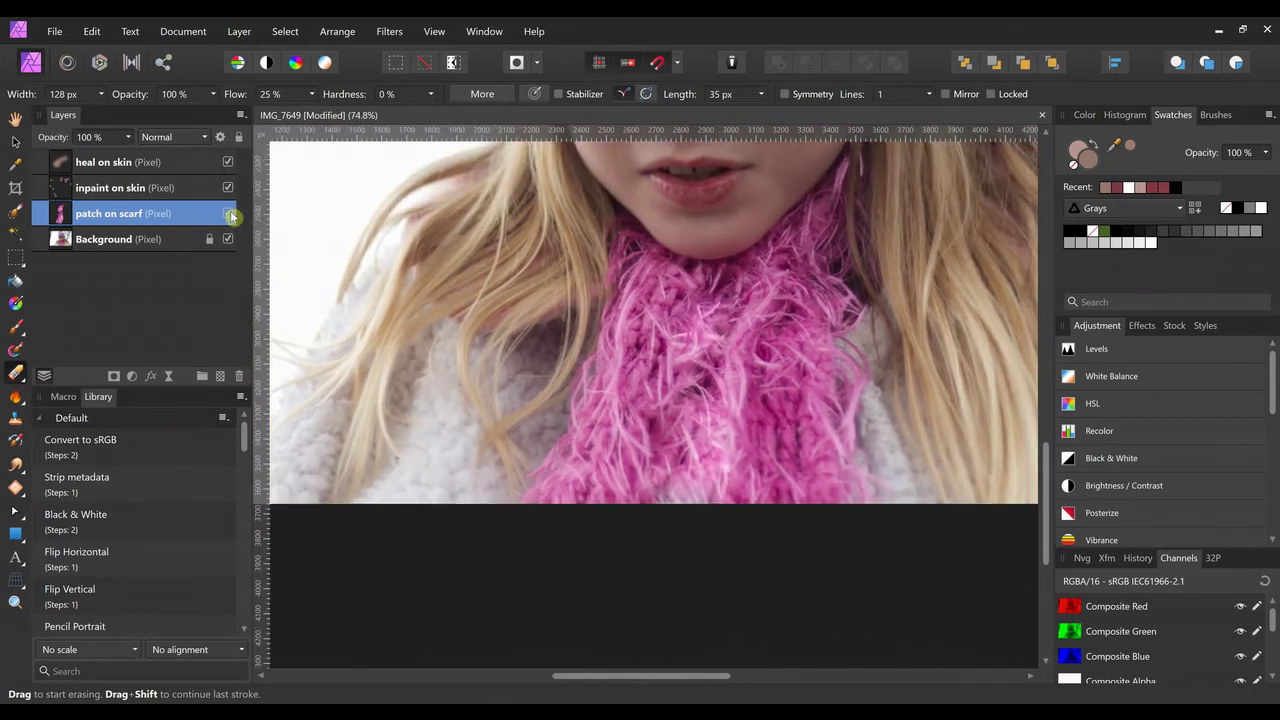
scroll(654, 400, up, 2)
drag(769, 298, 742, 360)
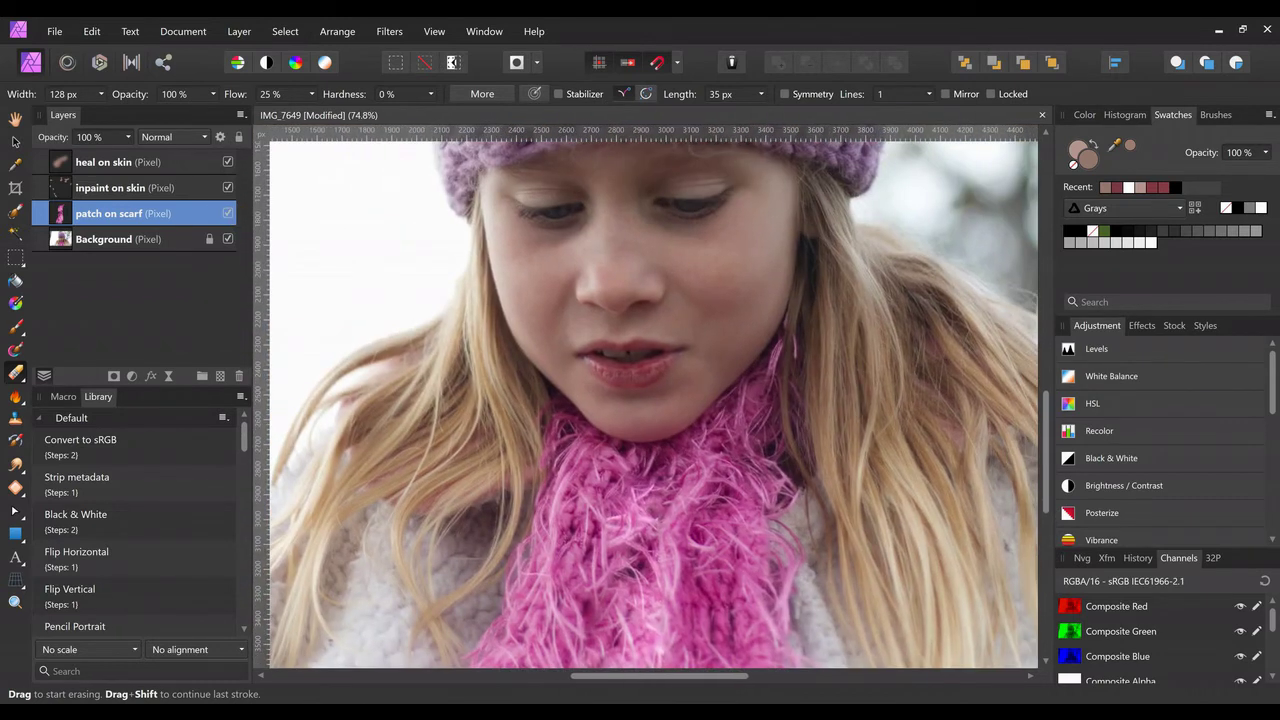
Add a pixel layer named "lips" directly above "patch on scarf".
scroll(742, 360, up, 4)
key(ctrl+plus)
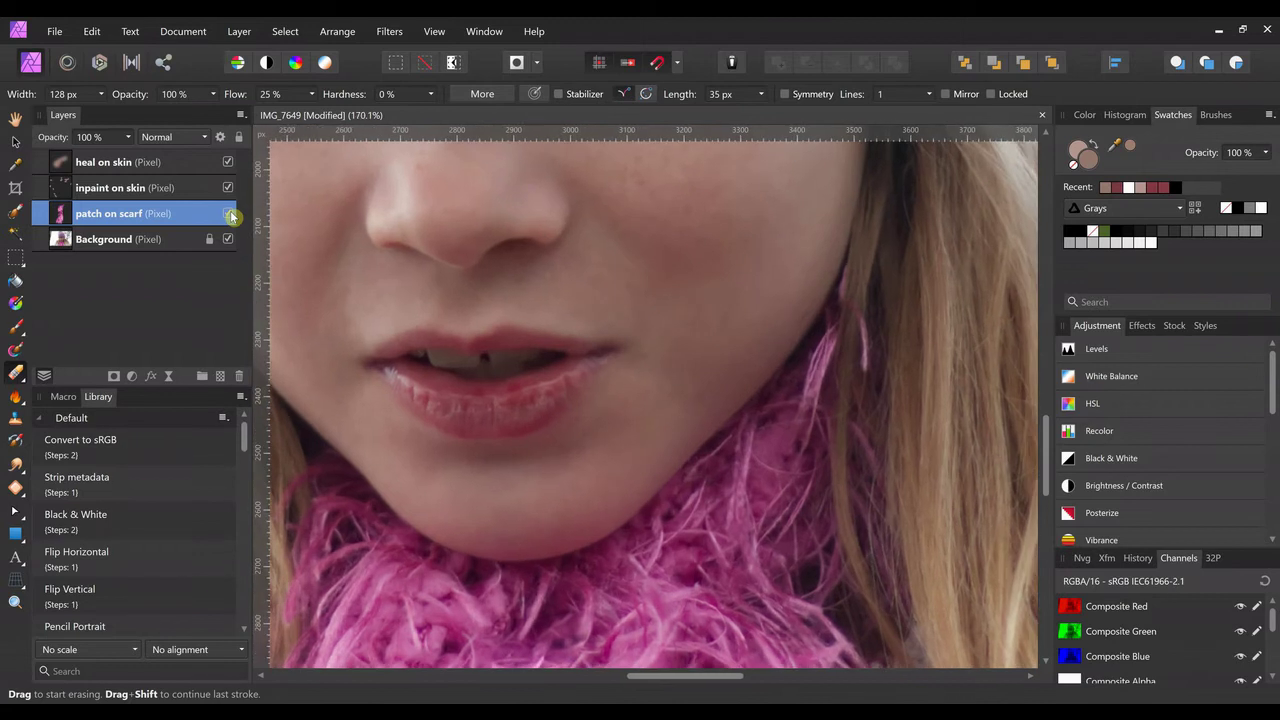
key(ctrl+plus)
drag(640, 380, 654, 422)
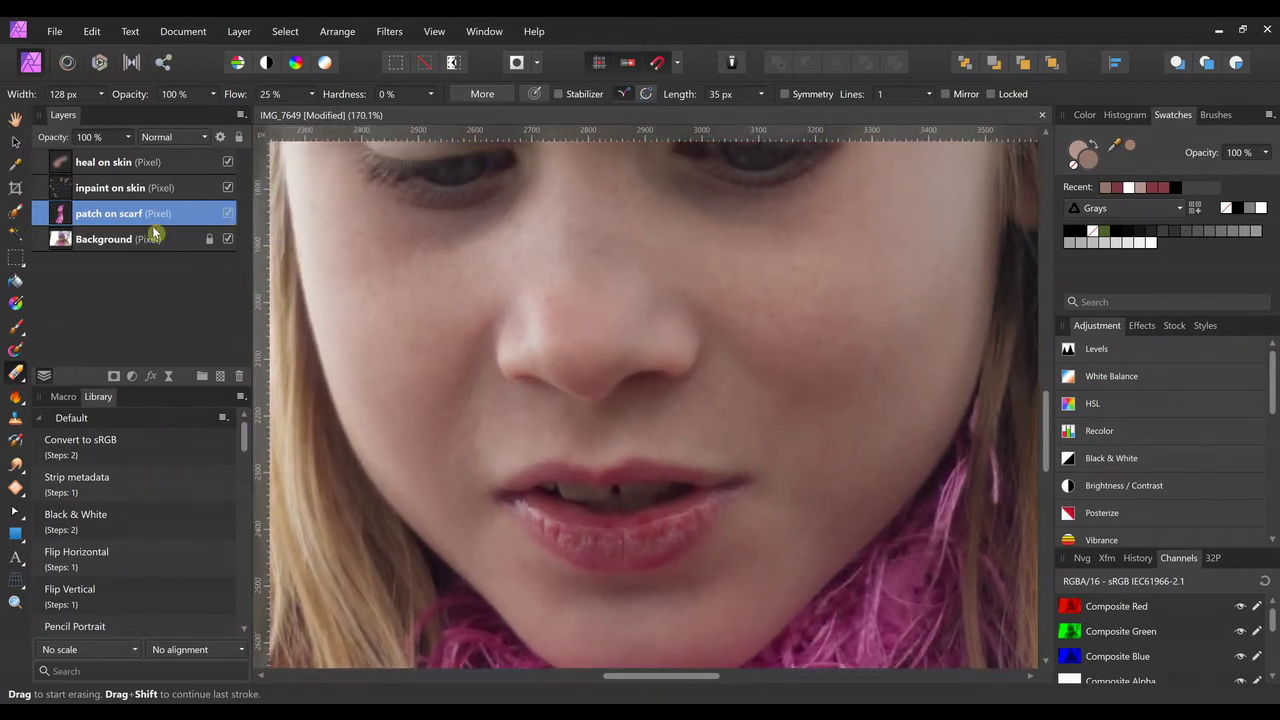
click(219, 377)
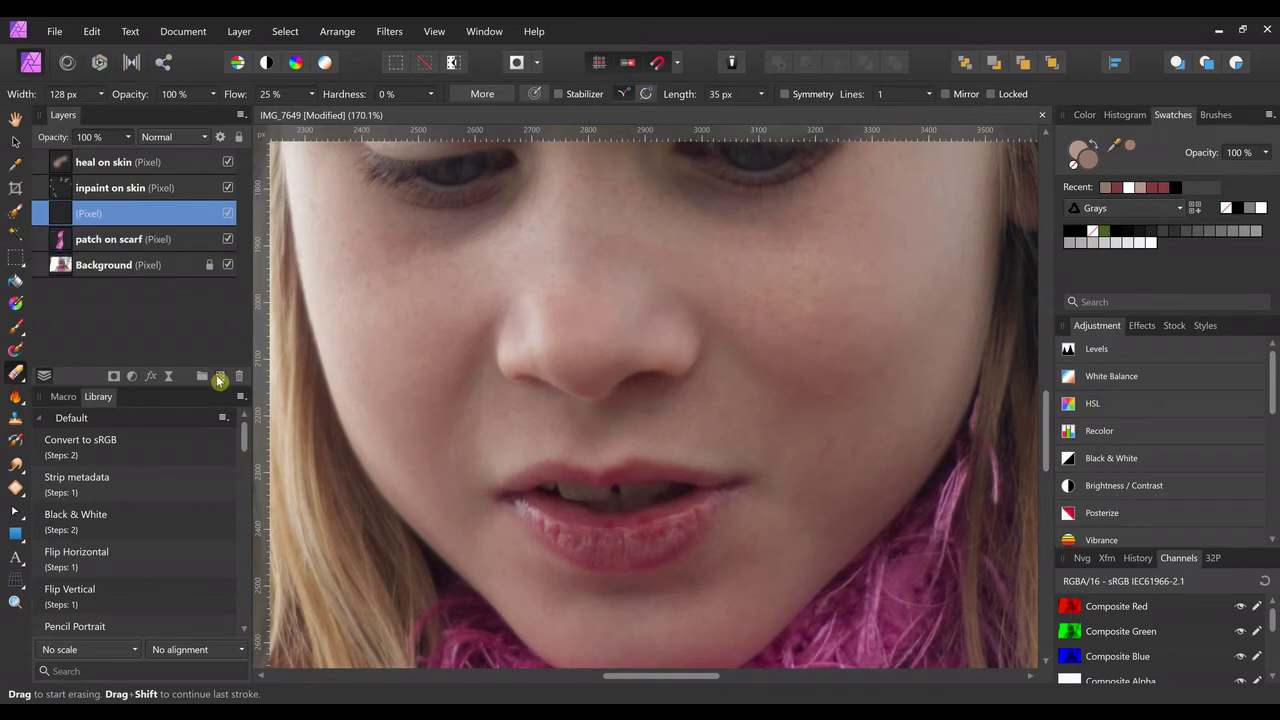
double_click(143, 213)
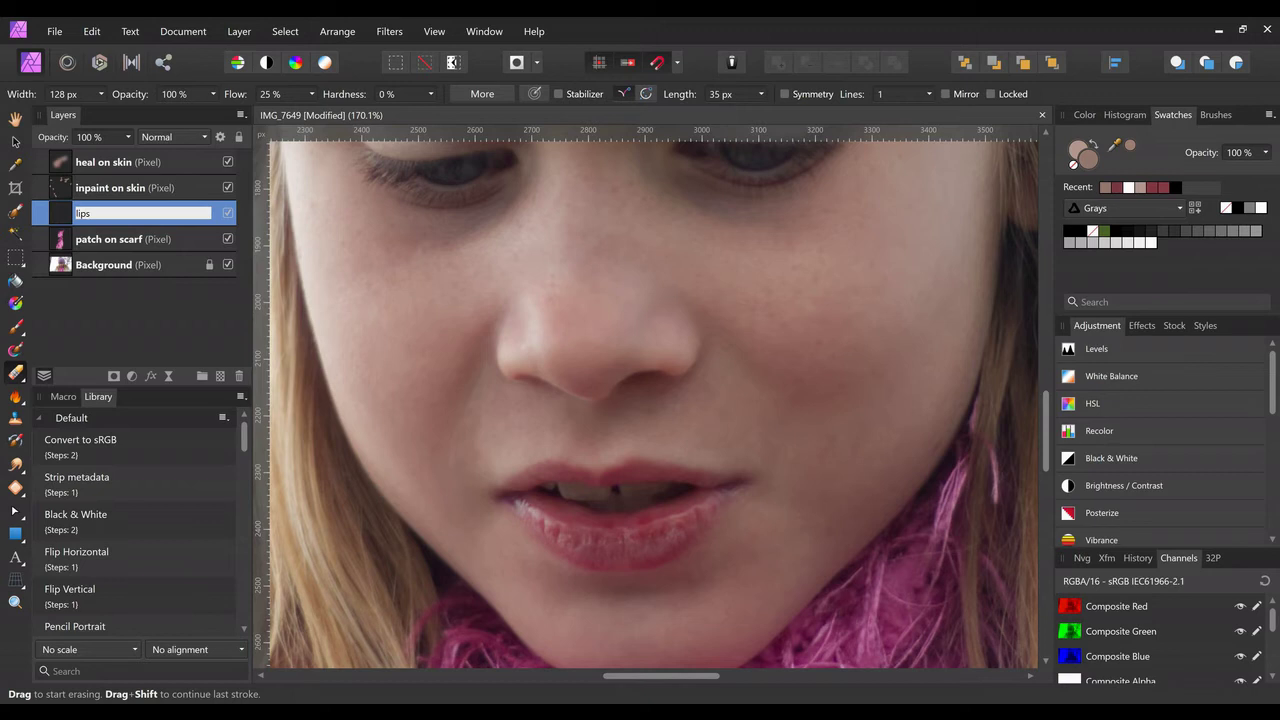
text(lips)
key(Return)
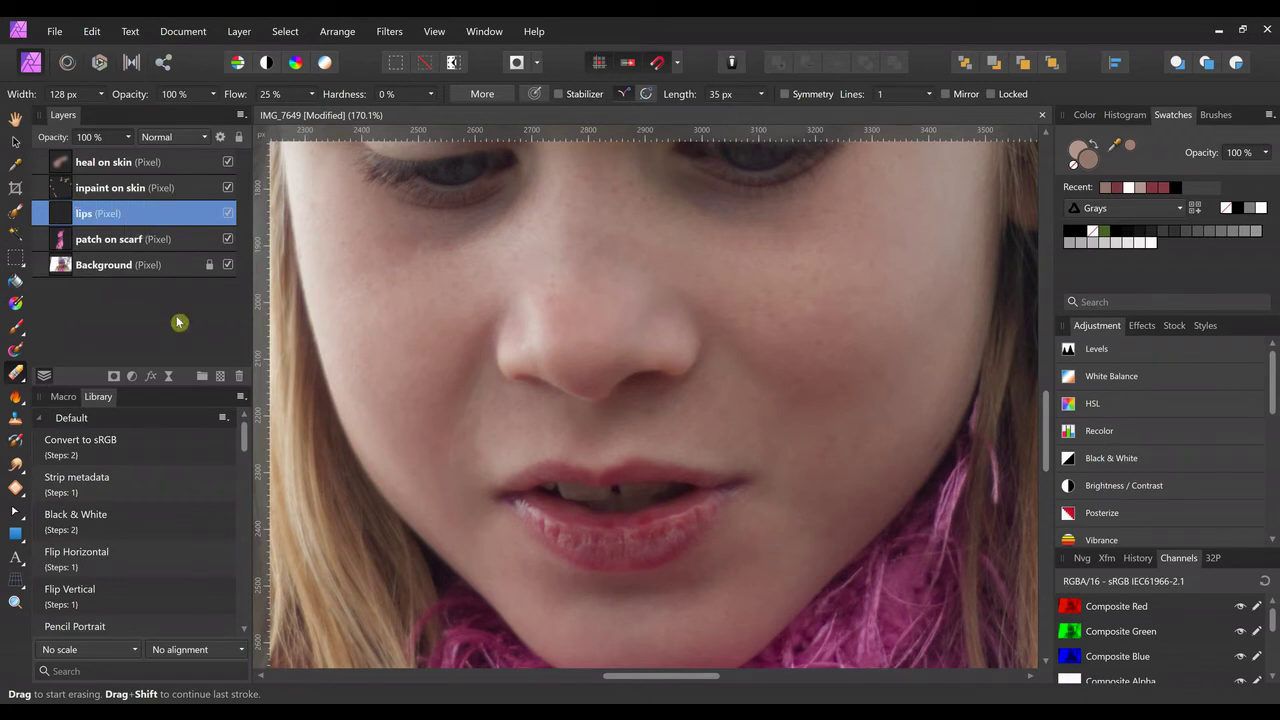
Switch to the Paint Brush Tool, sample the red of the lower lip and make it the active brush color.
scroll(654, 405, down, 2)
scroll(715, 475, up, 3)
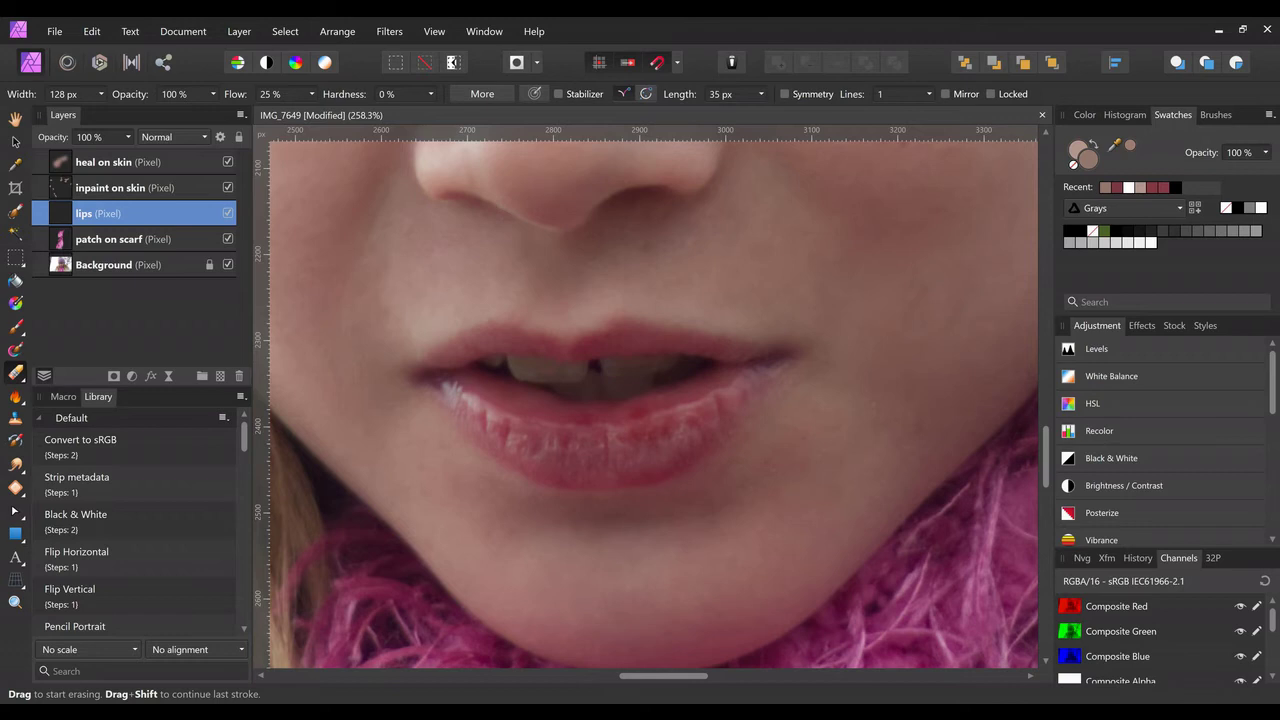
click(17, 330)
click(80, 328)
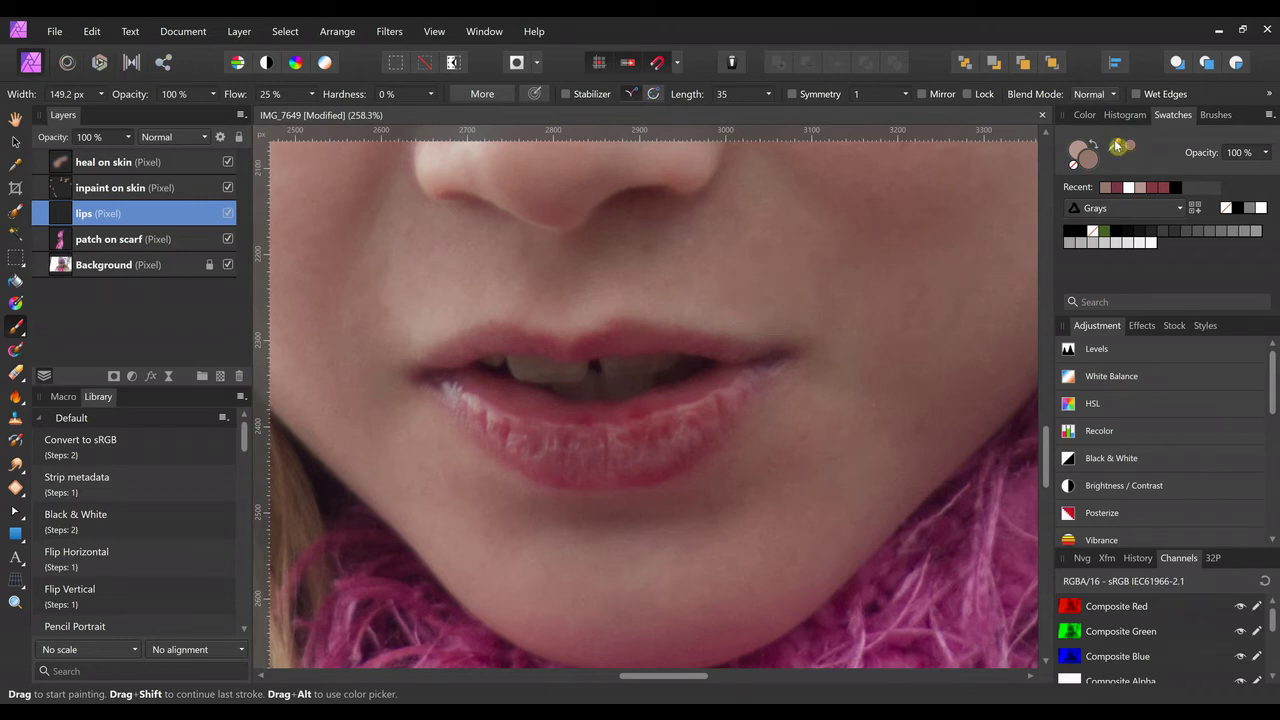
mouse_move(1117, 146)
mouse_down()
mouse_move(810, 384)
mouse_move(624, 443)
mouse_up()
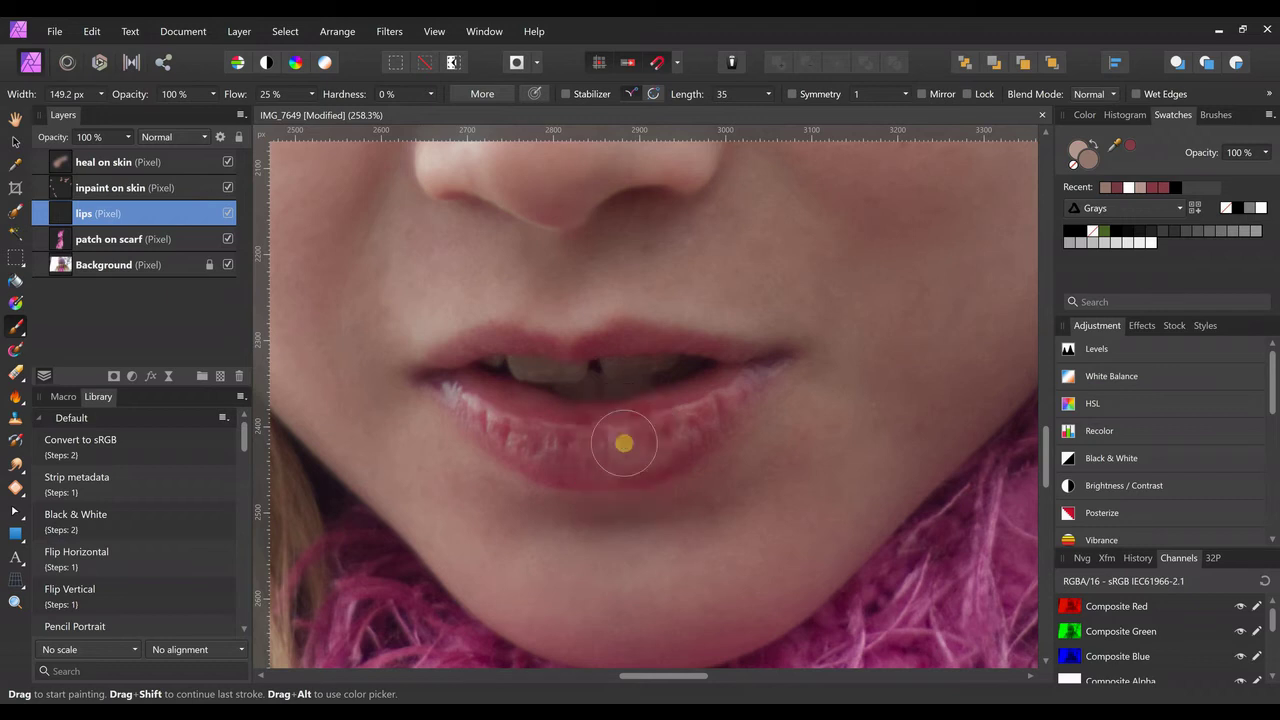
click(1128, 150)
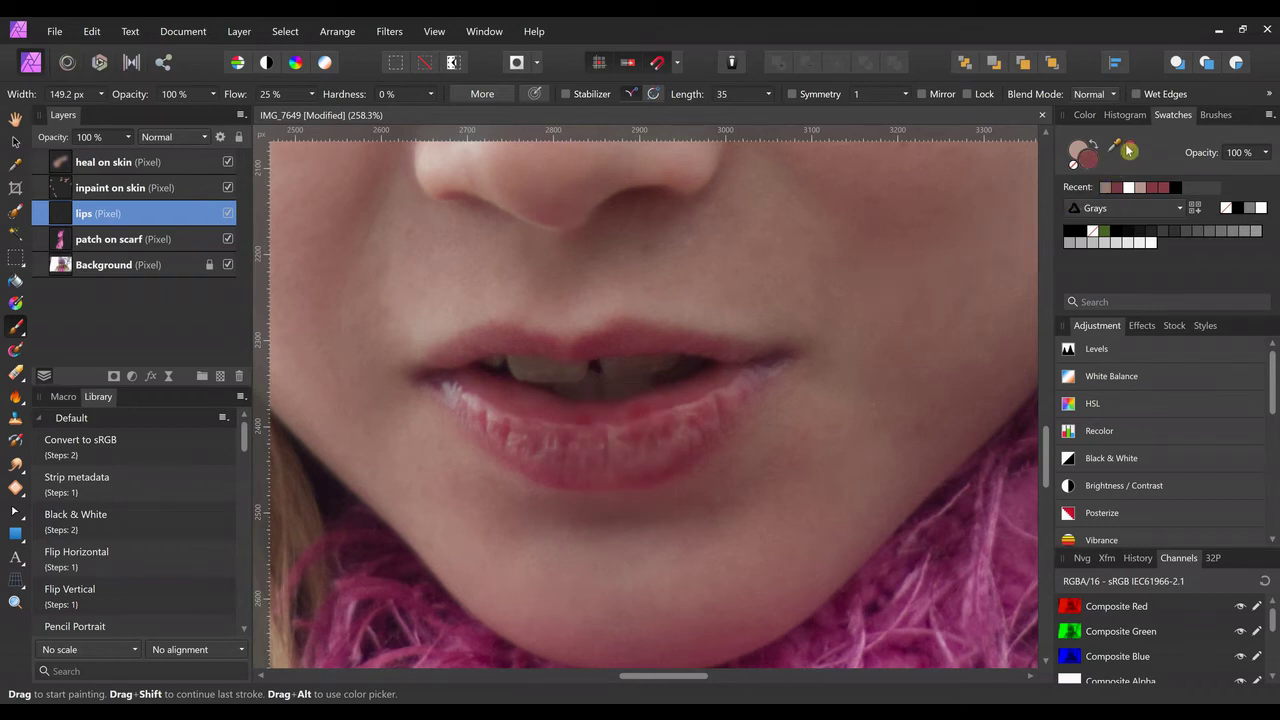
Paint over the chapped lower lip with the sampled red using a soft brush reduced to 91.7 px.
drag(634, 436, 614, 440)
key([)
key([)
key([)
click(614, 440)
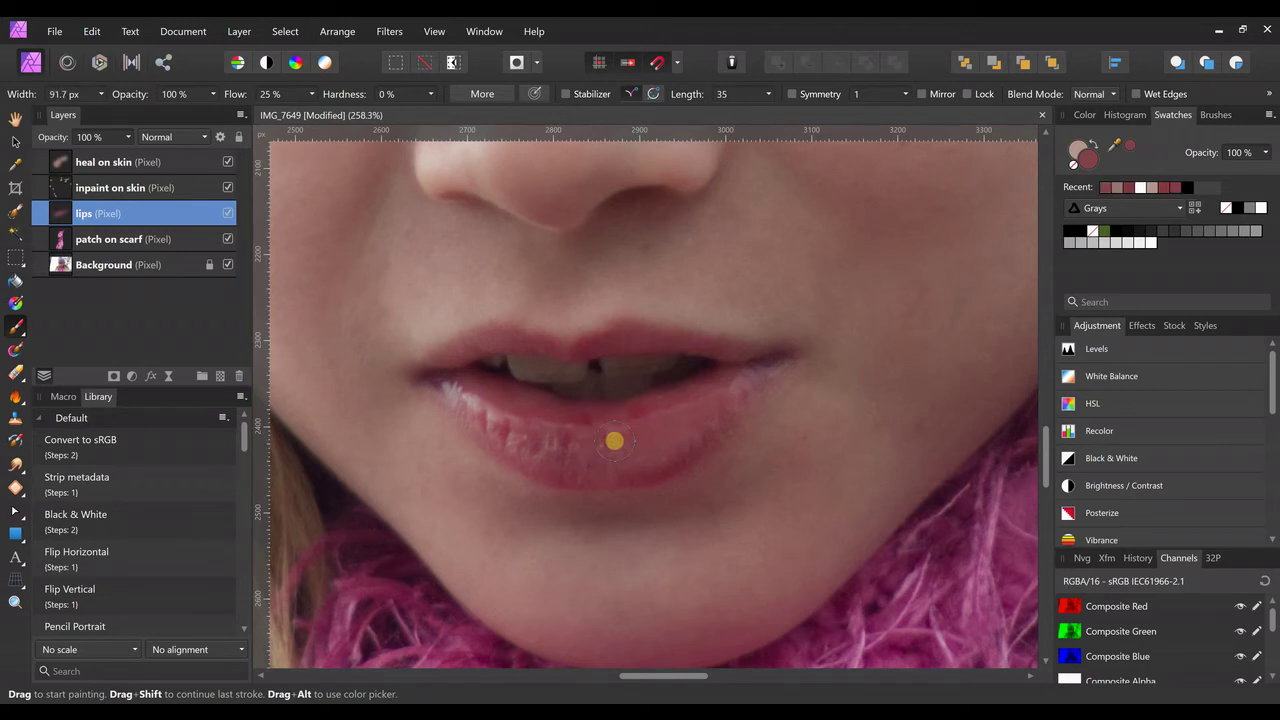
drag(515, 434, 472, 407)
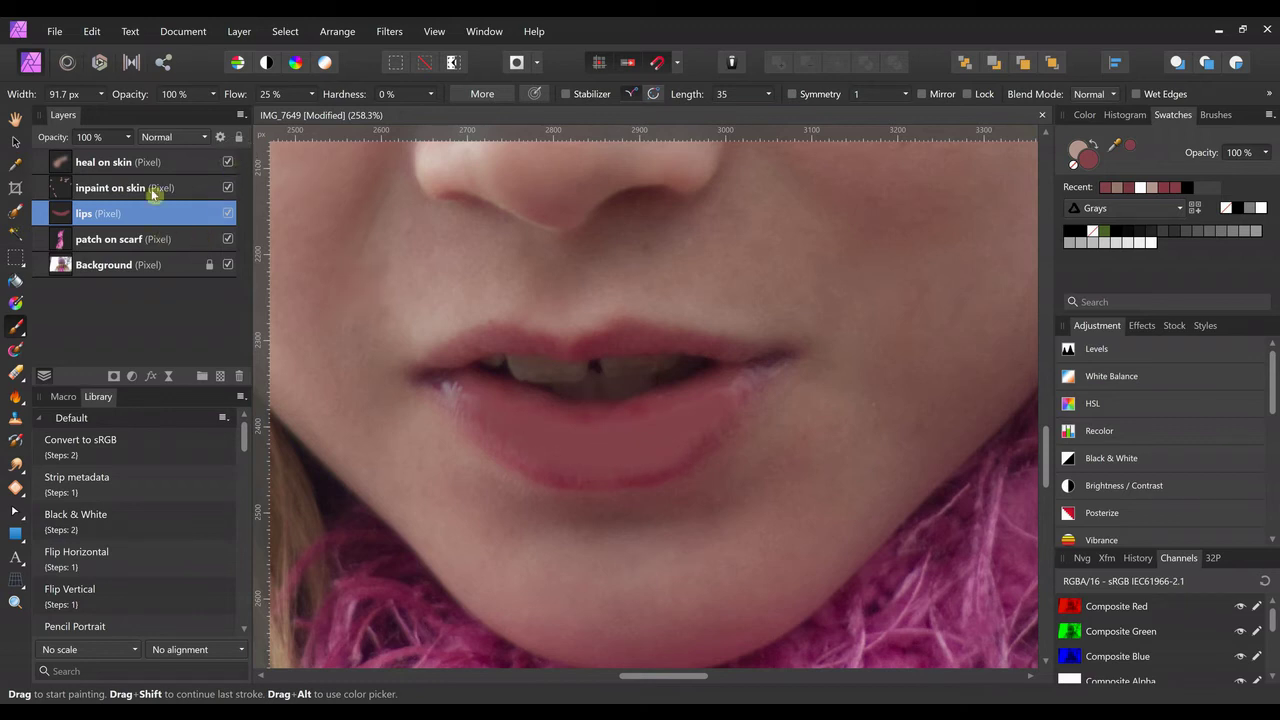
Blend the "lips" layer into the photo with the Average blend mode and 83 % opacity.
click(204, 140)
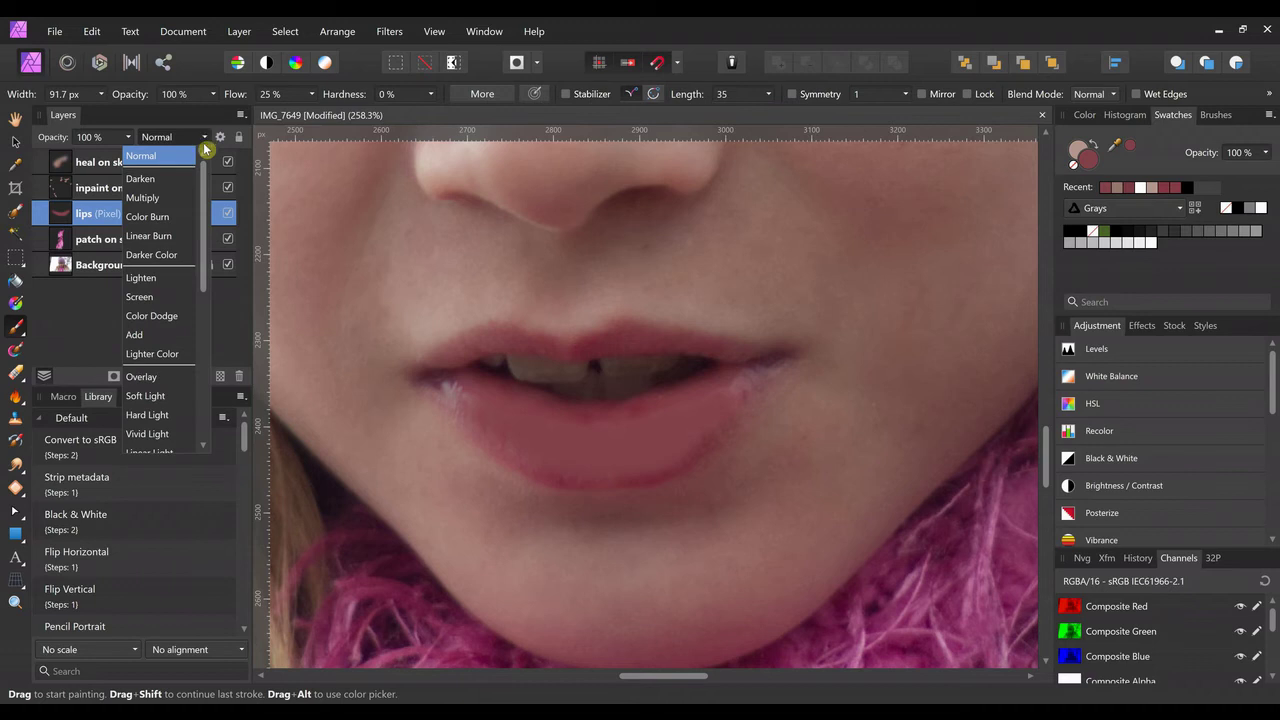
drag(204, 183, 207, 309)
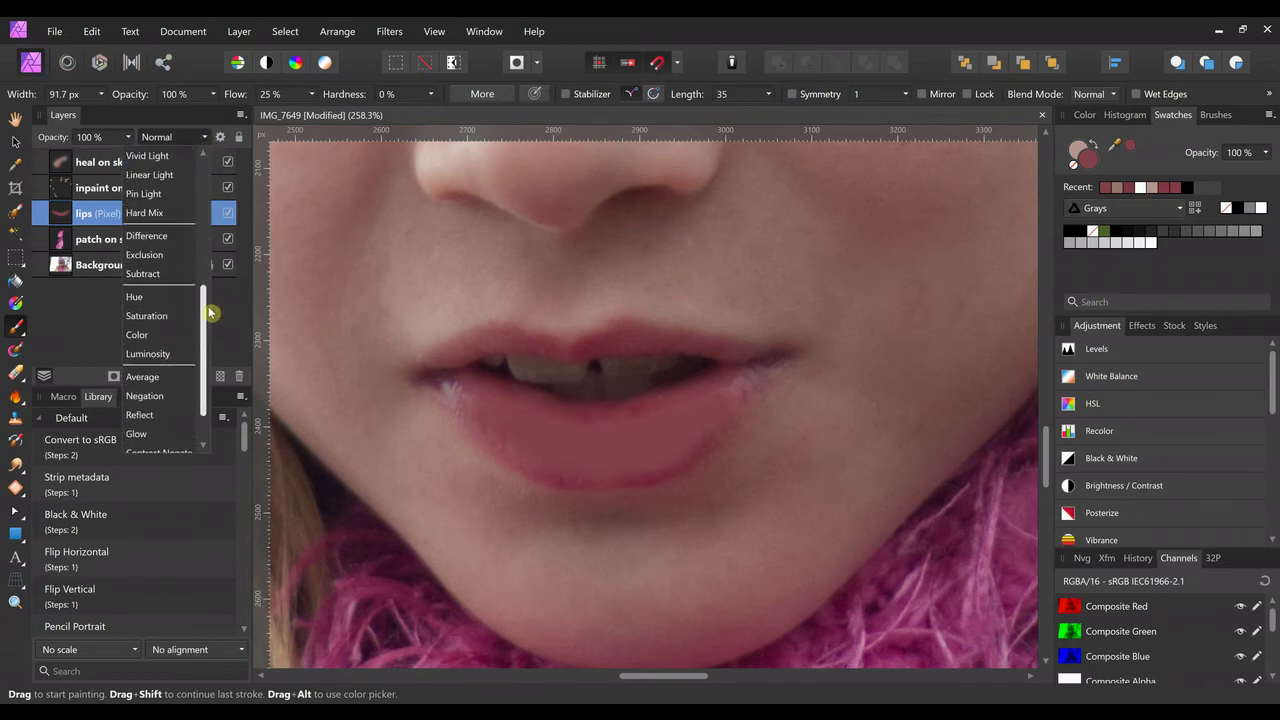
click(152, 383)
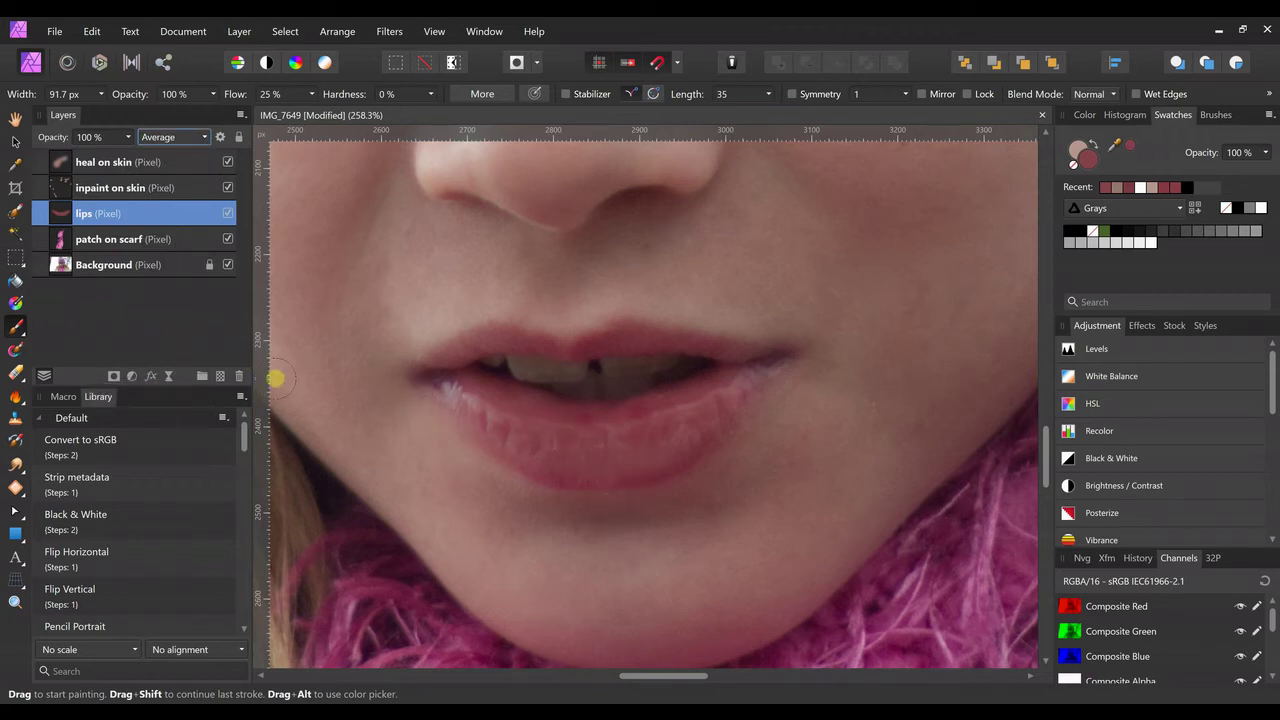
click(128, 137)
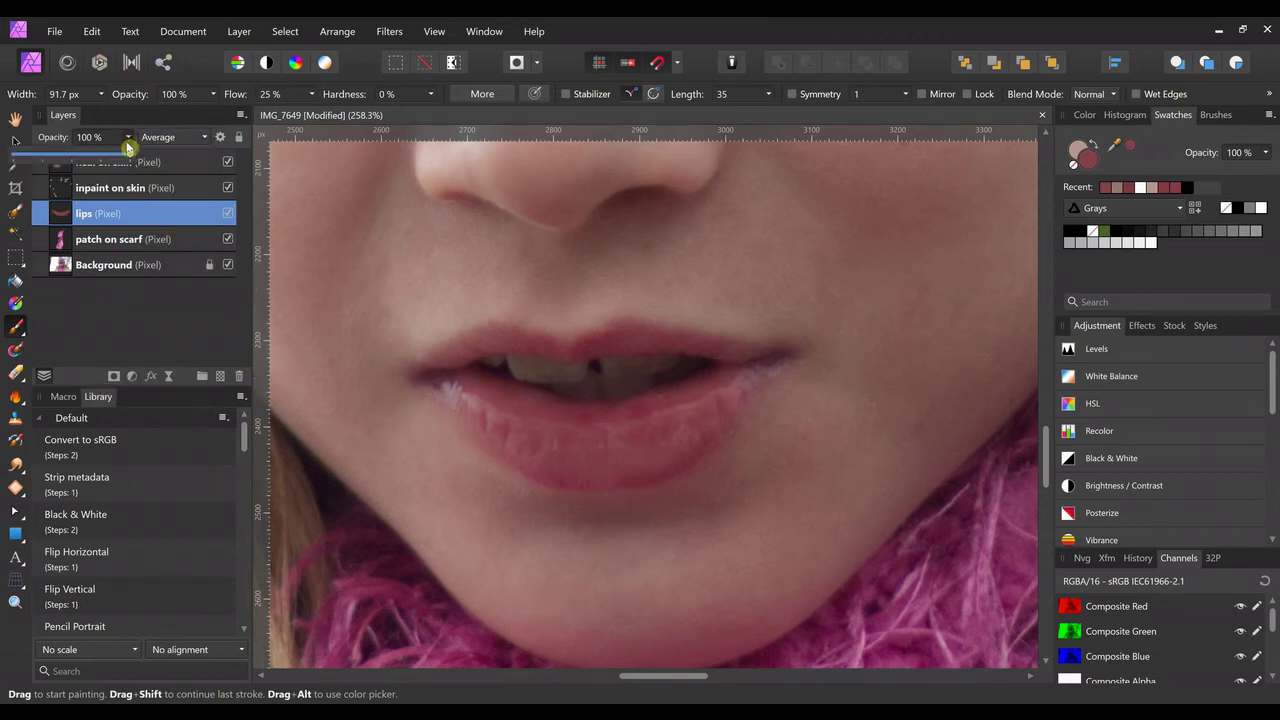
drag(130, 157, 84, 168)
mouse_move(119, 166)
mouse_down()
mouse_move(140, 175)
mouse_move(94, 182)
mouse_move(114, 182)
mouse_up()
scroll(849, 346, down, 2)
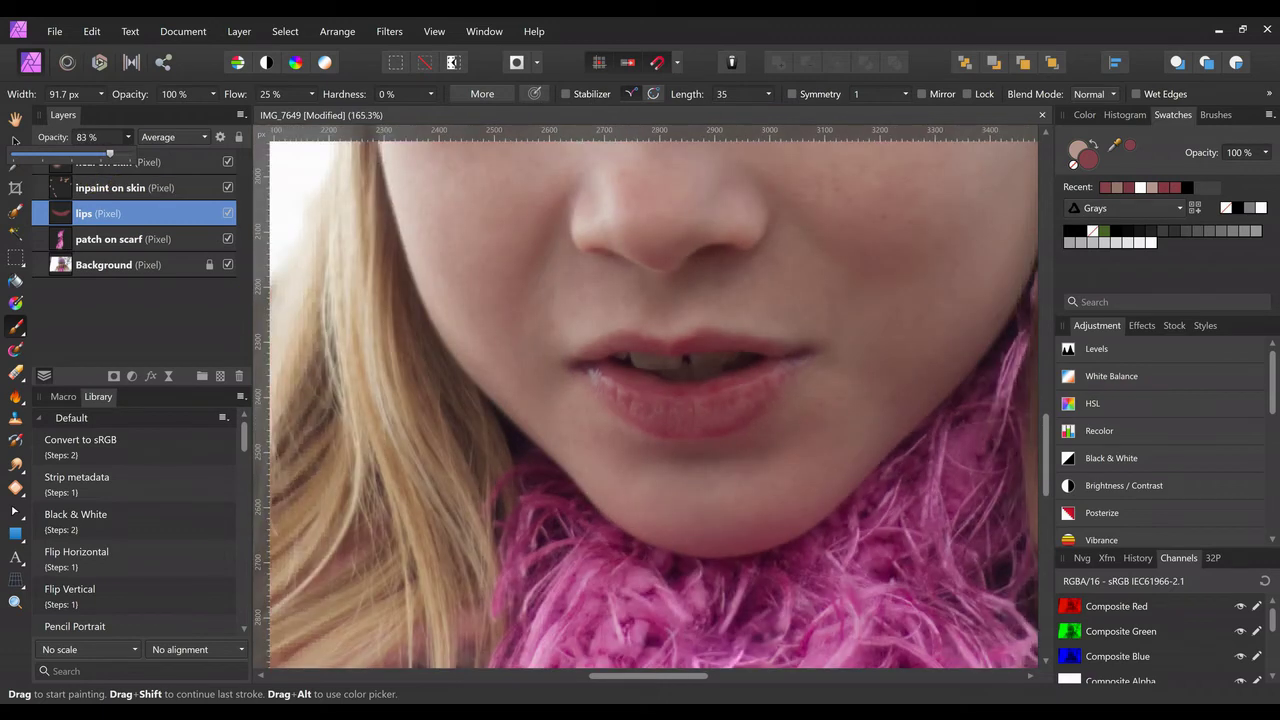
scroll(849, 346, down, 1)
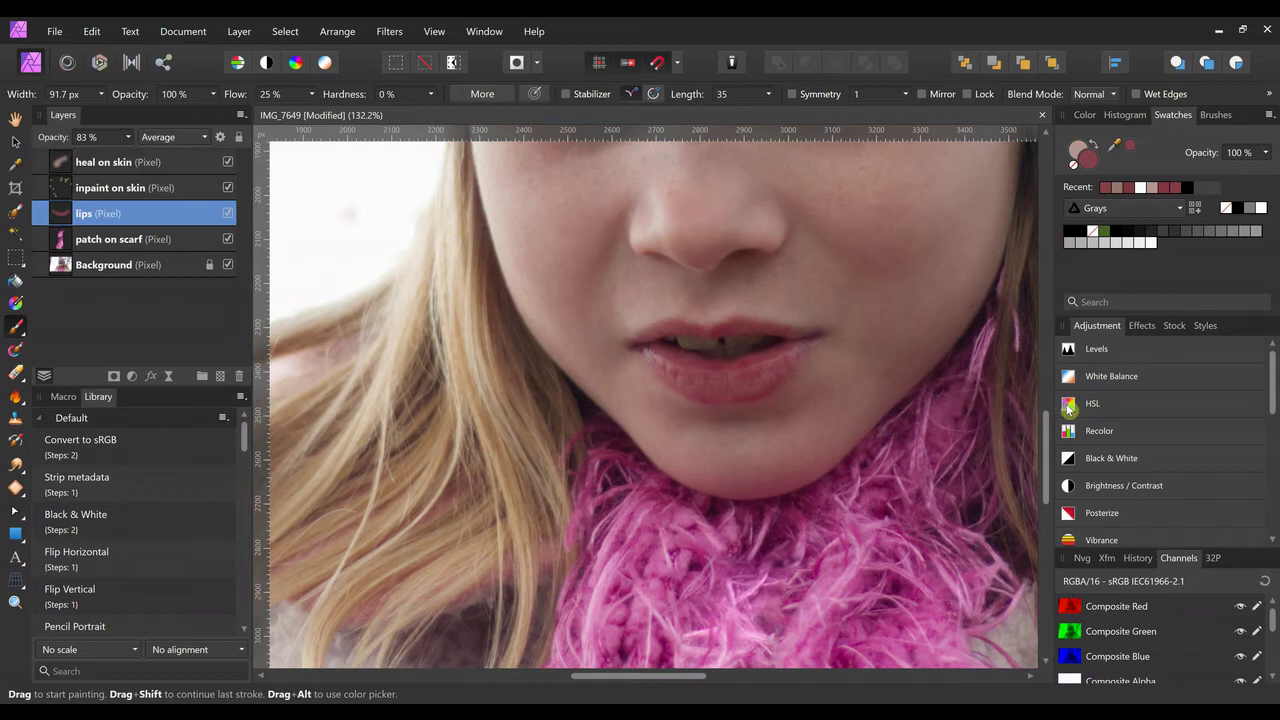
Add a pixel layer named "eyes" directly above "lips".
drag(1050, 428, 1040, 398)
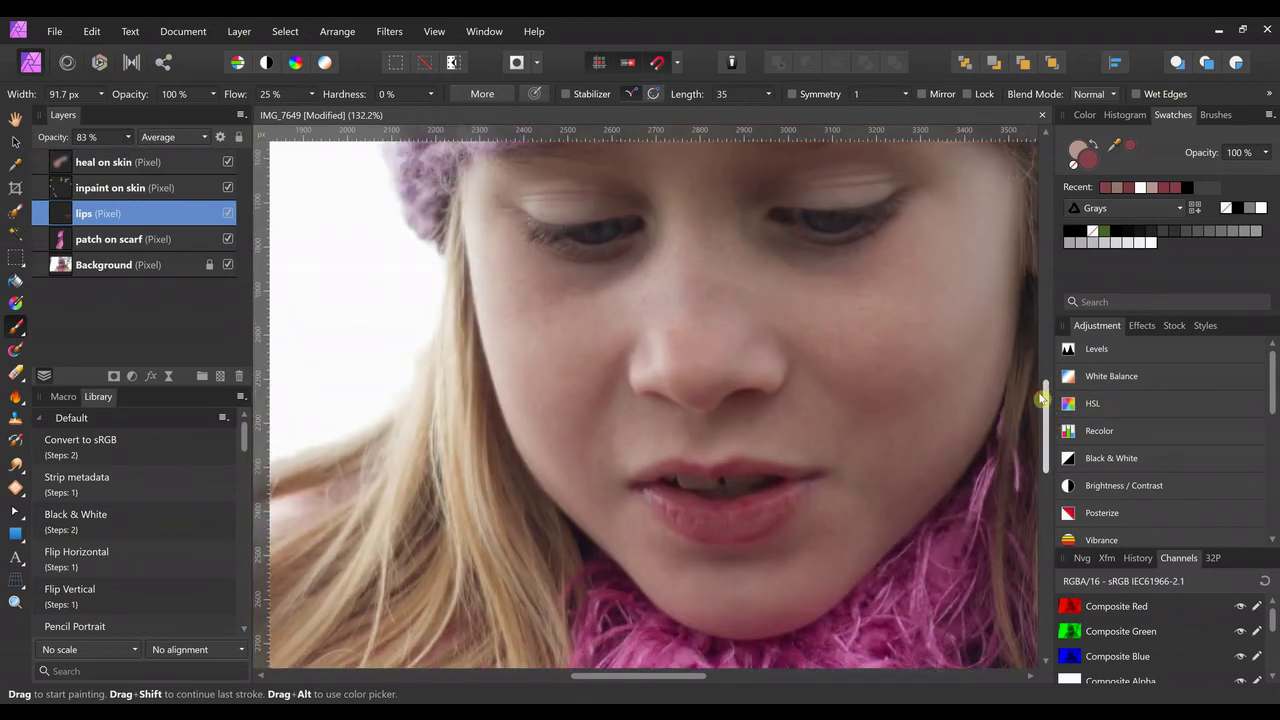
drag(1040, 398, 1046, 368)
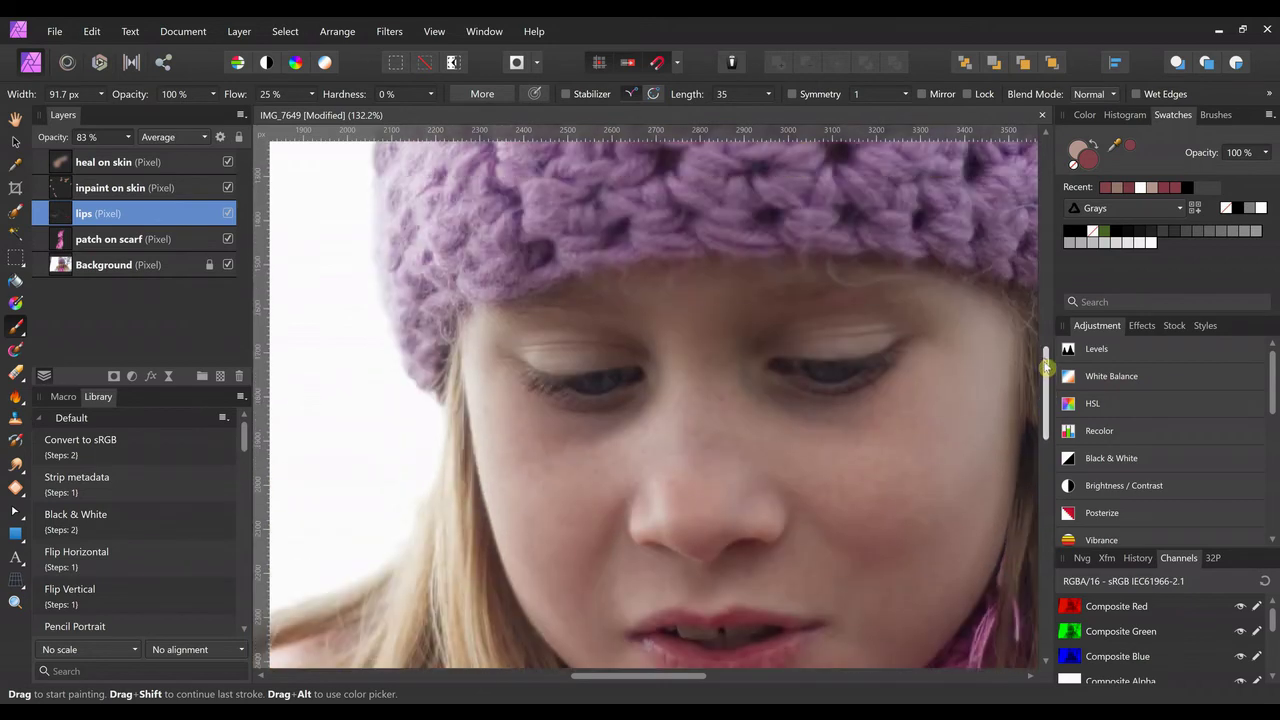
scroll(716, 363, up, 4)
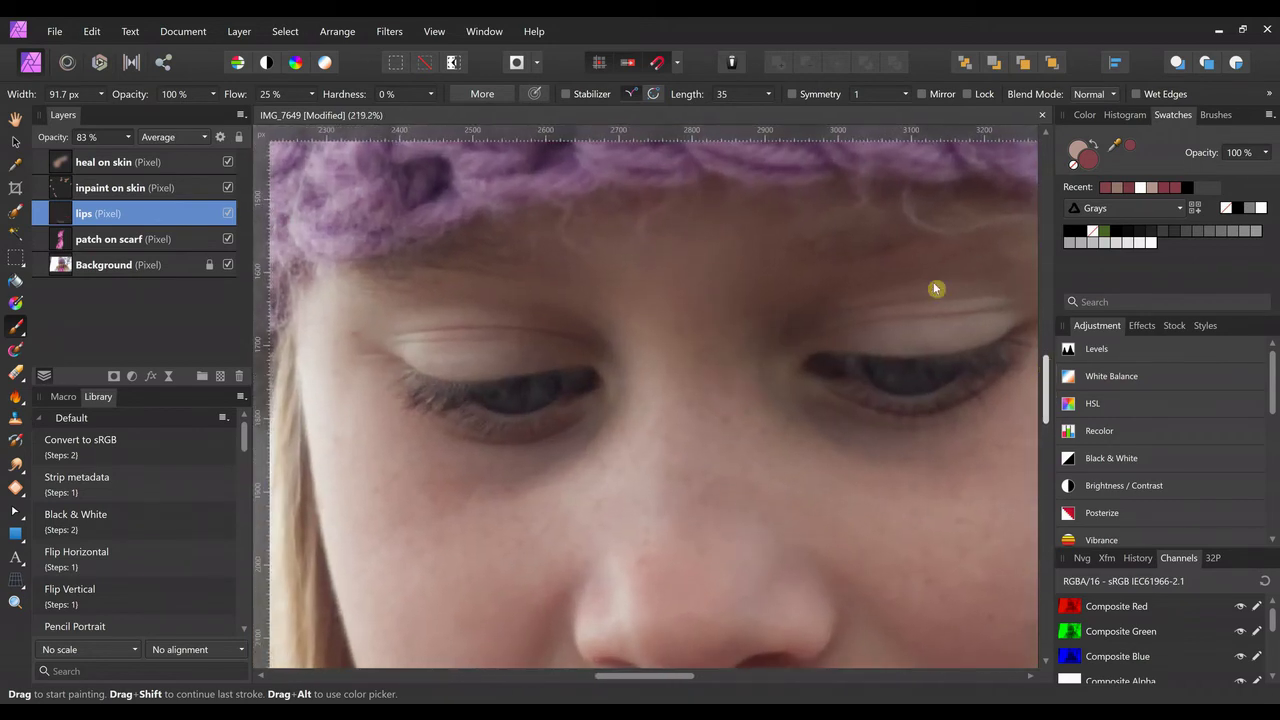
click(221, 376)
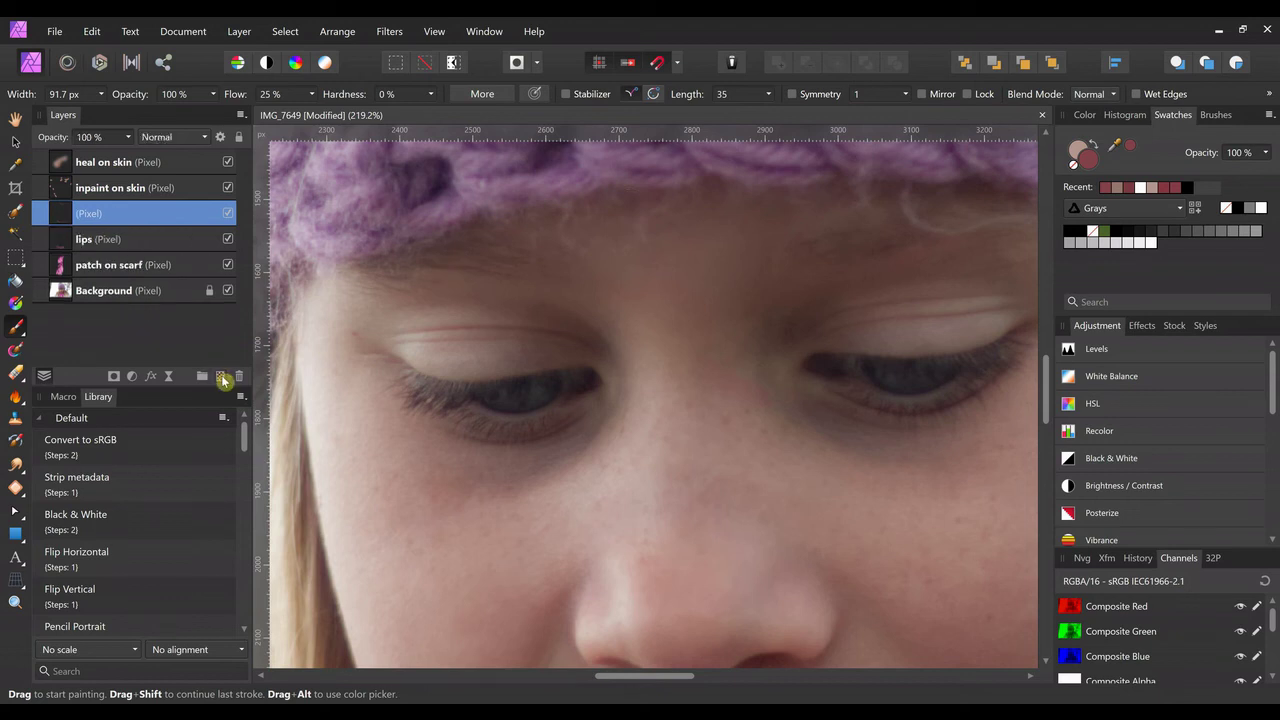
double_click(156, 214)
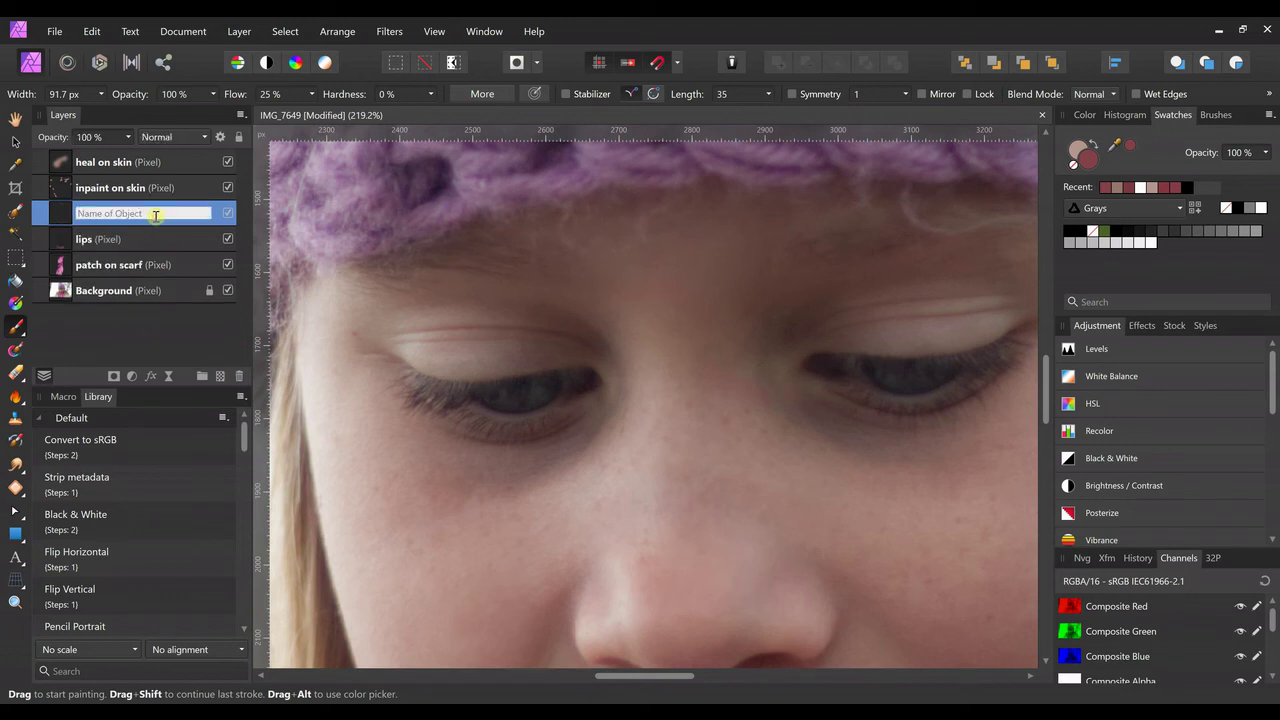
text(eyes)
key(Return)
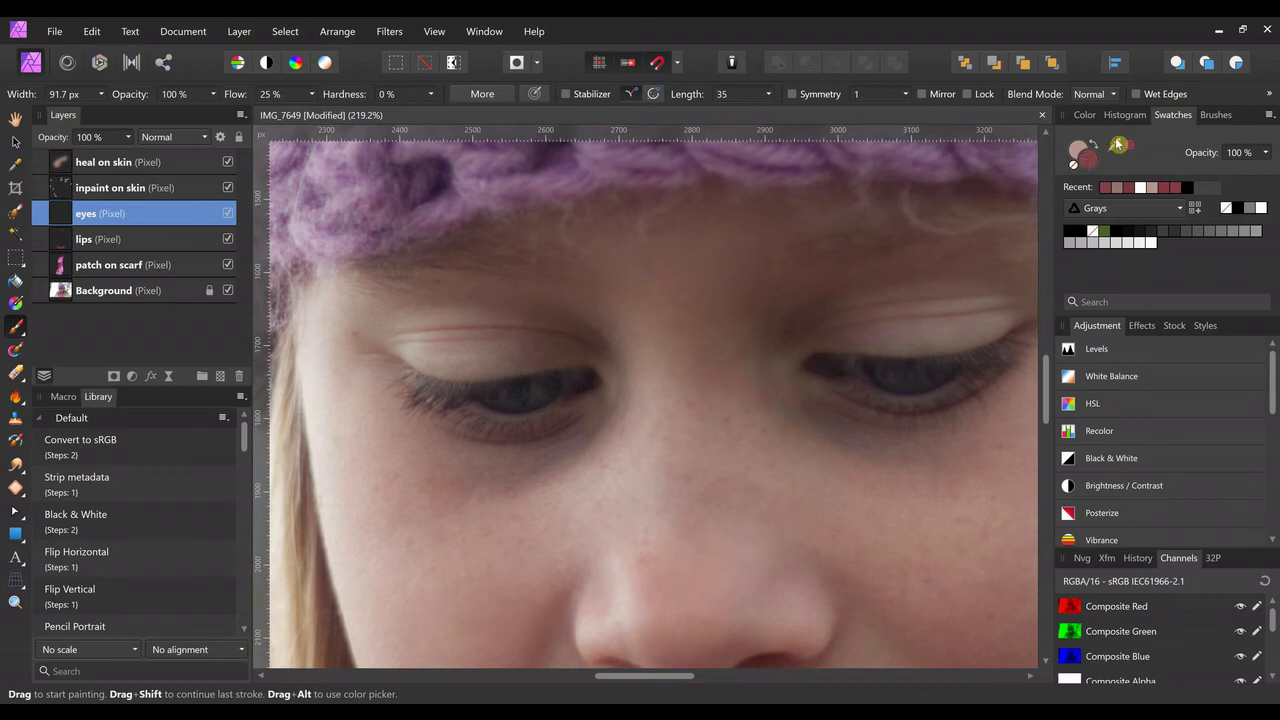
Sample a light skin tone from just below the eyes and make it the active brush color.
drag(1118, 145, 820, 469)
drag(1125, 147, 575, 483)
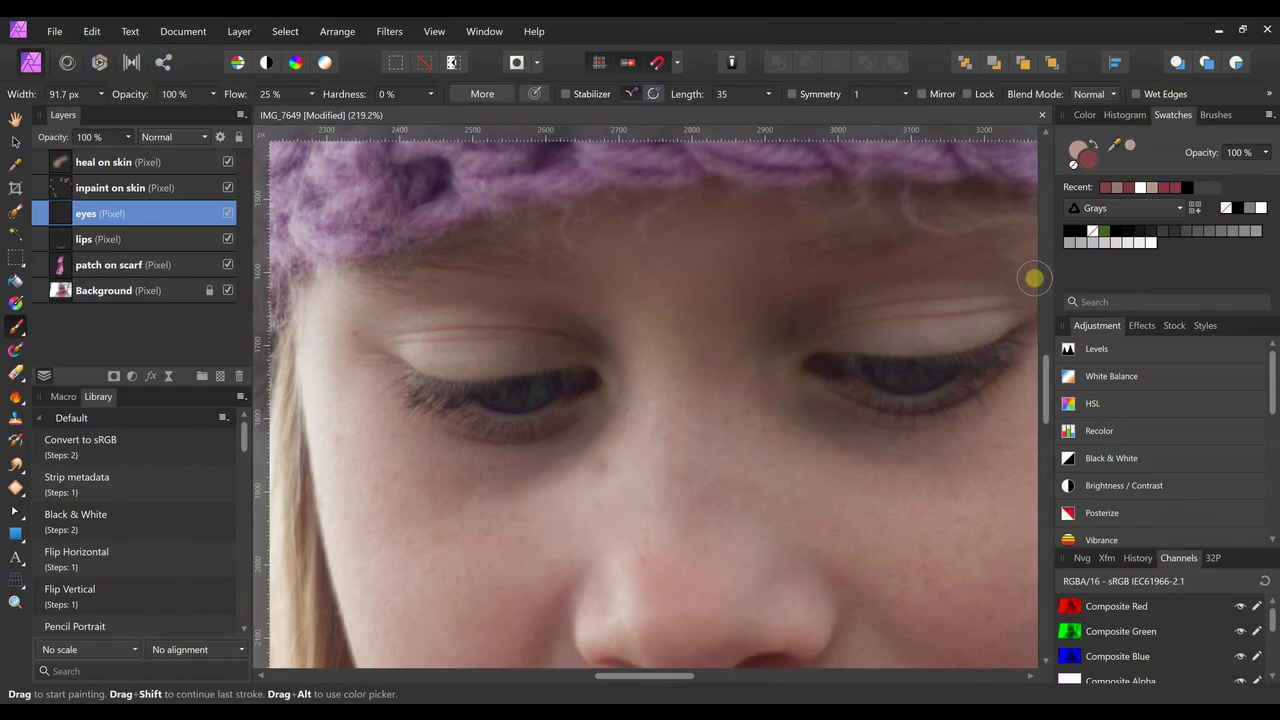
click(1130, 150)
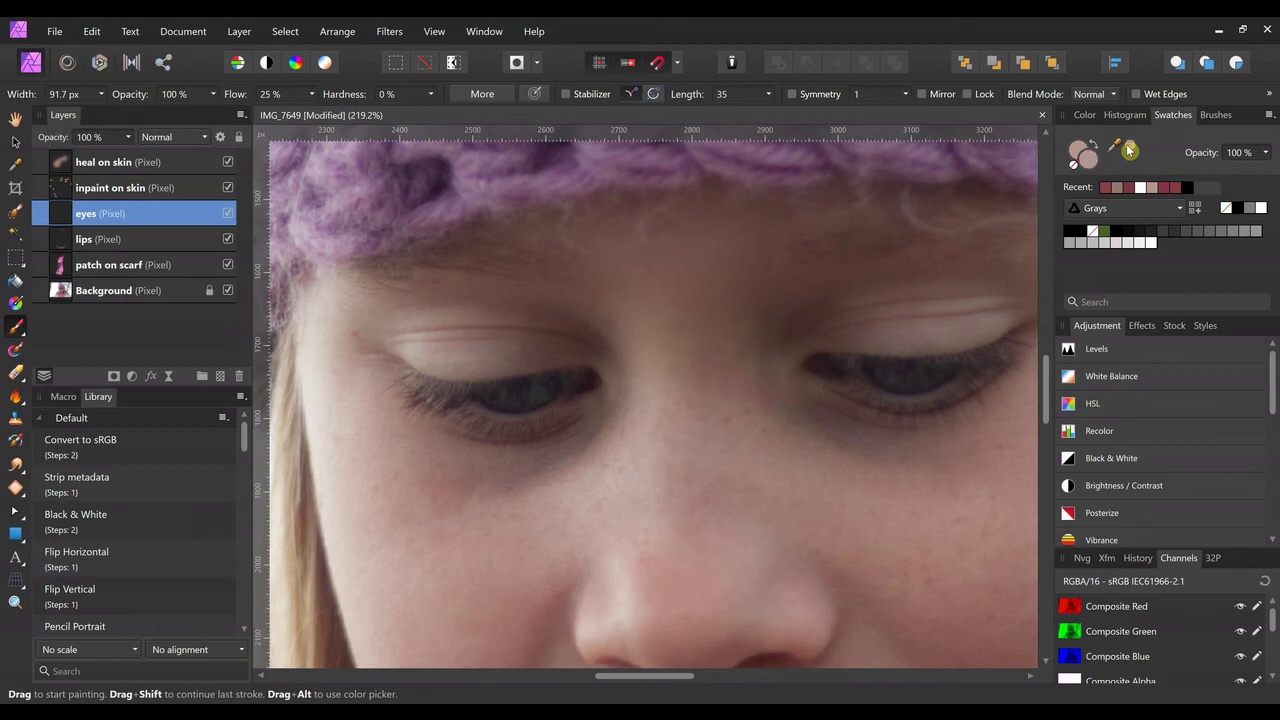
Paint the sampled skin tone over the dark areas under both eyes and move the "eyes" layer above "heal on skin".
click(765, 415)
mouse_move(797, 405)
mouse_down()
mouse_move(838, 430)
mouse_move(945, 447)
mouse_up()
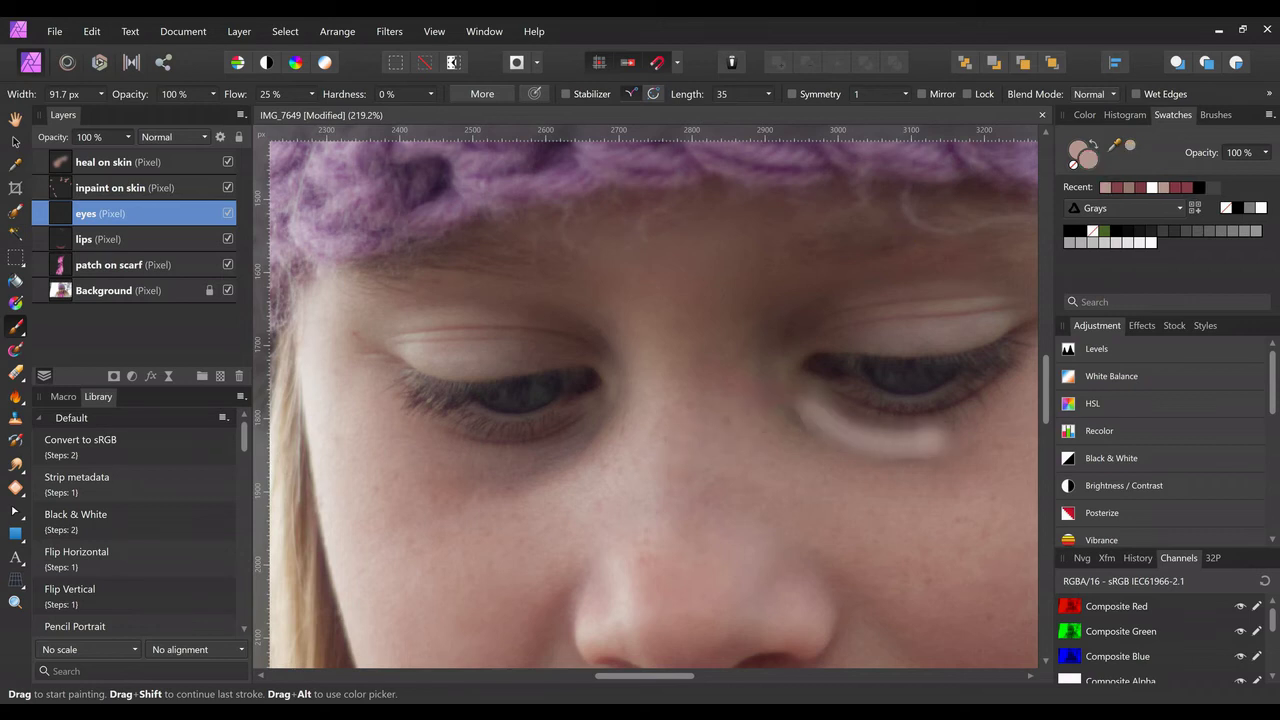
click(755, 405)
drag(62, 212, 60, 282)
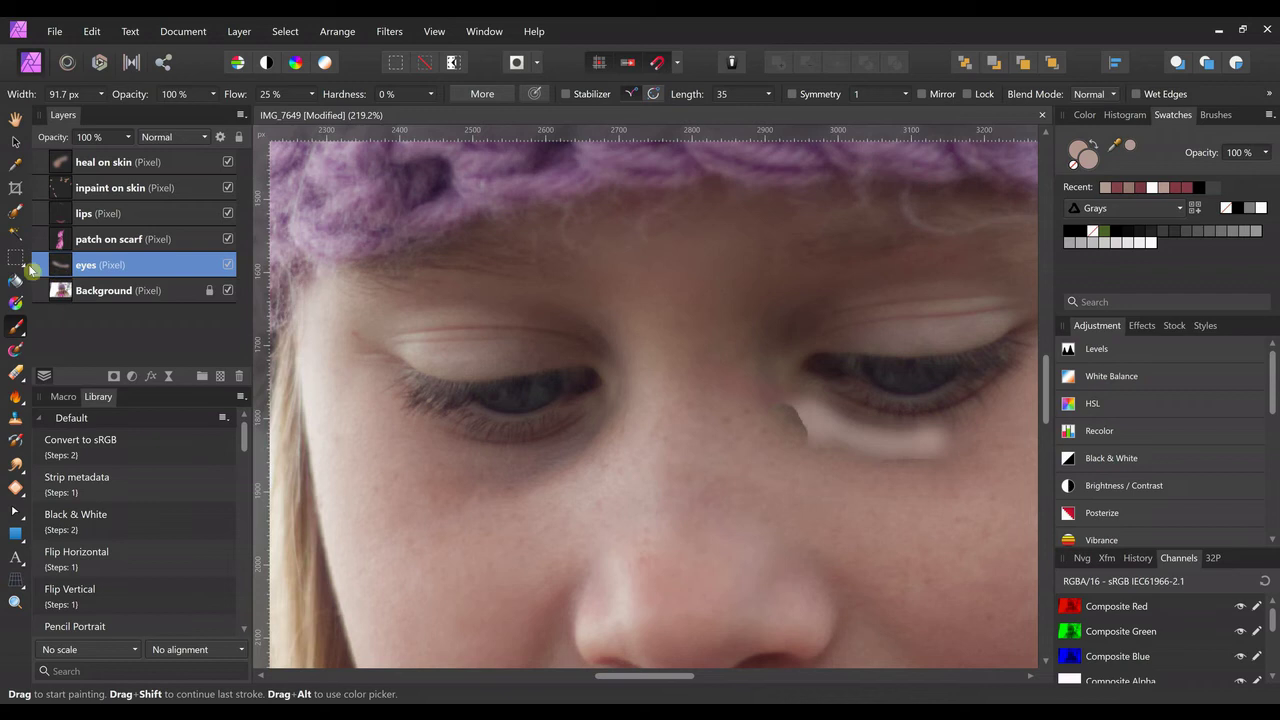
mouse_move(55, 270)
mouse_down()
mouse_move(70, 242)
mouse_move(73, 160)
mouse_up()
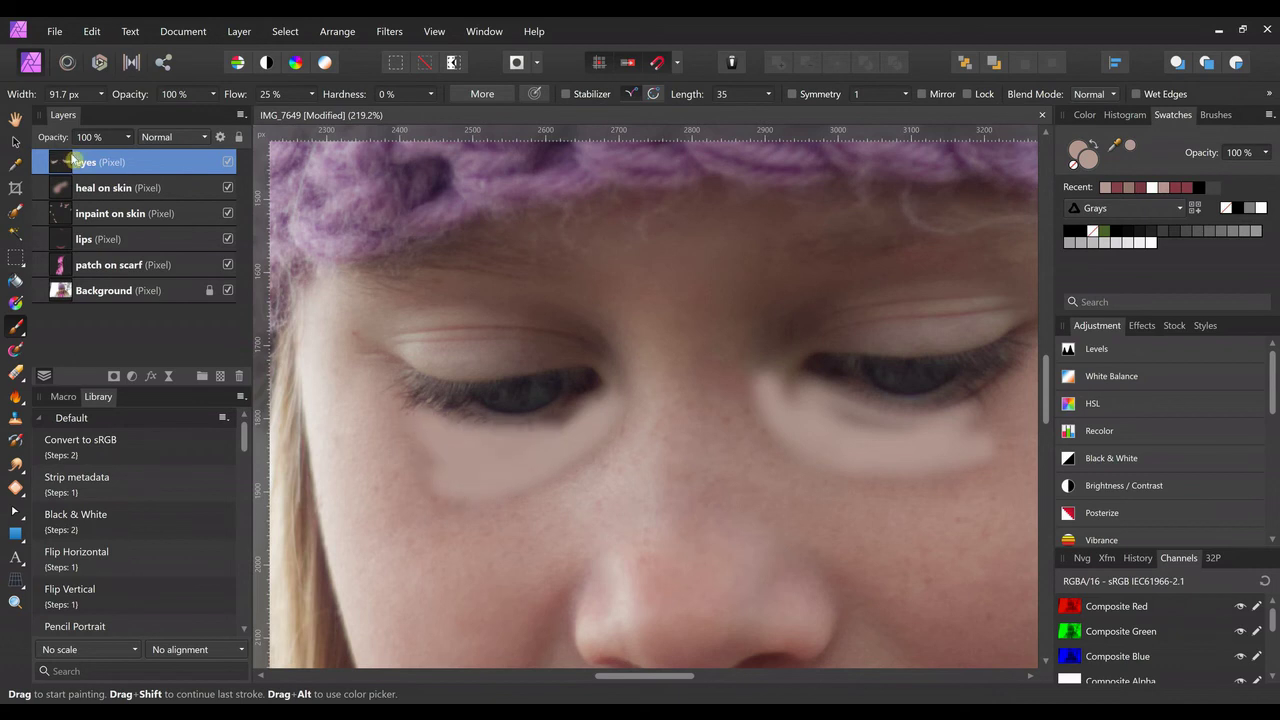
Blend the "eyes" layer into the skin with the Average blend mode and 40 % opacity.
scroll(660, 490, down, 3)
drag(660, 490, 636, 400)
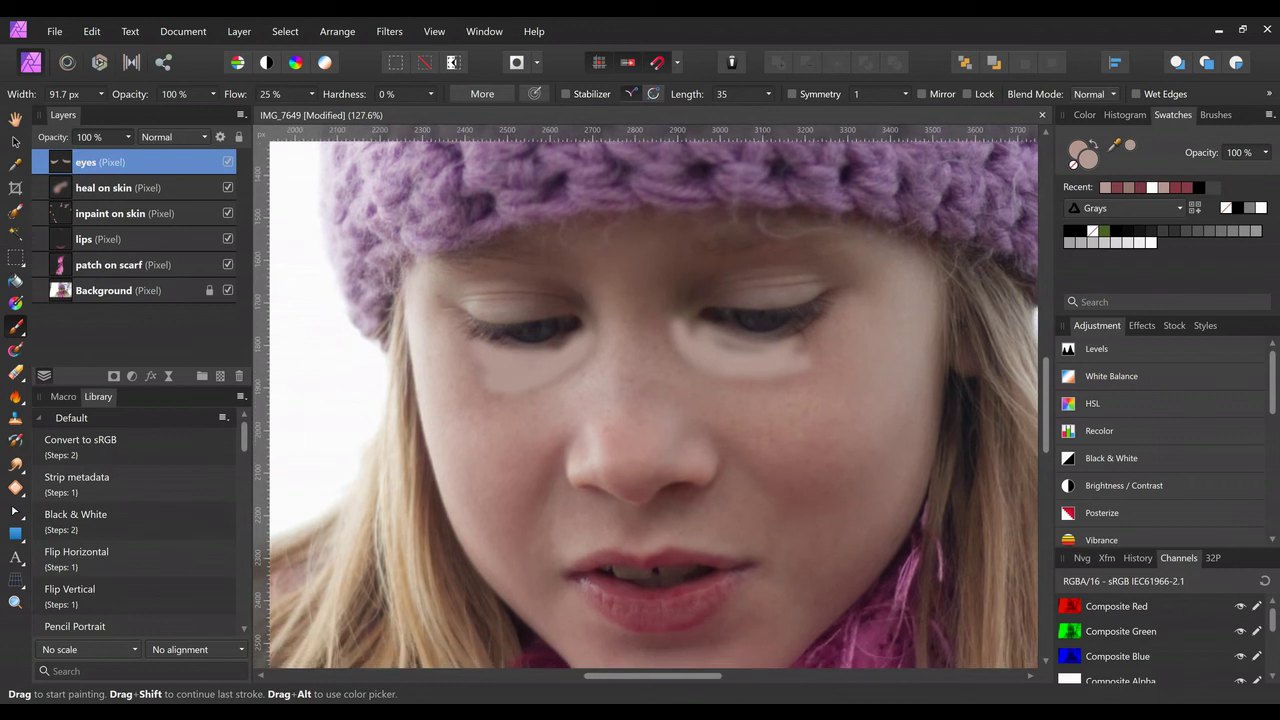
click(204, 138)
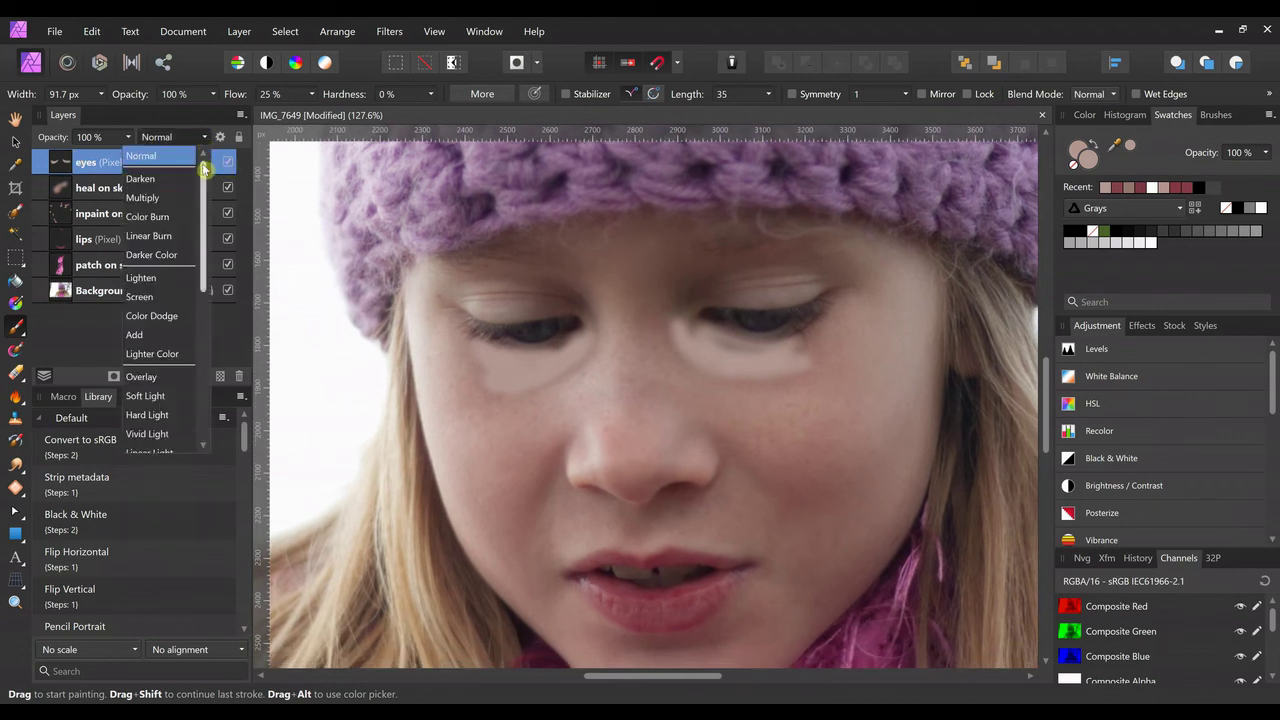
drag(203, 166, 208, 262)
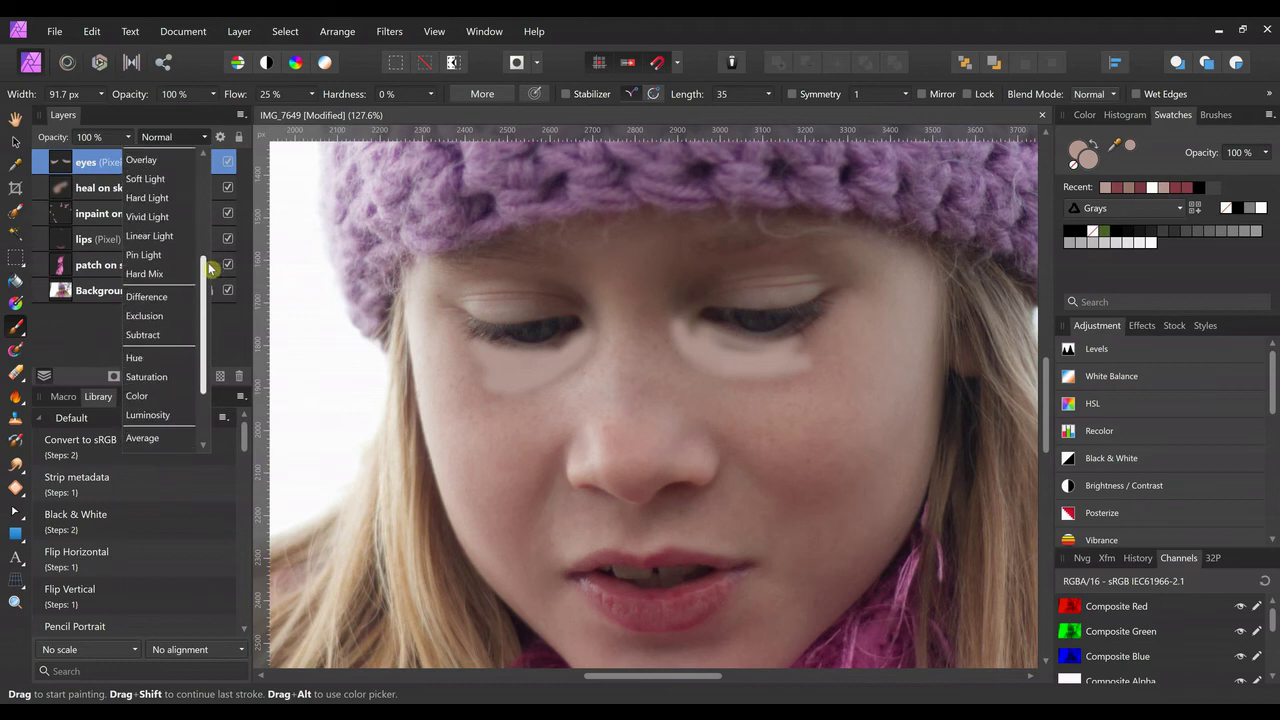
click(143, 440)
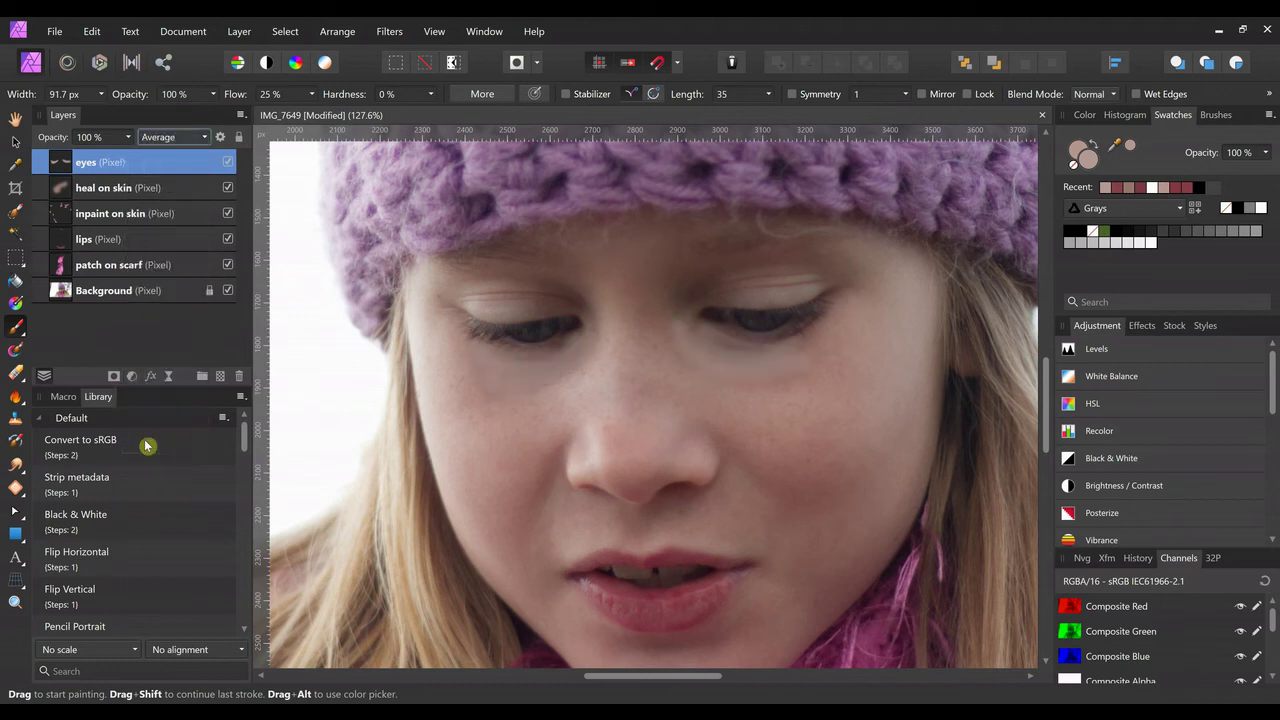
click(127, 136)
drag(130, 152, 90, 167)
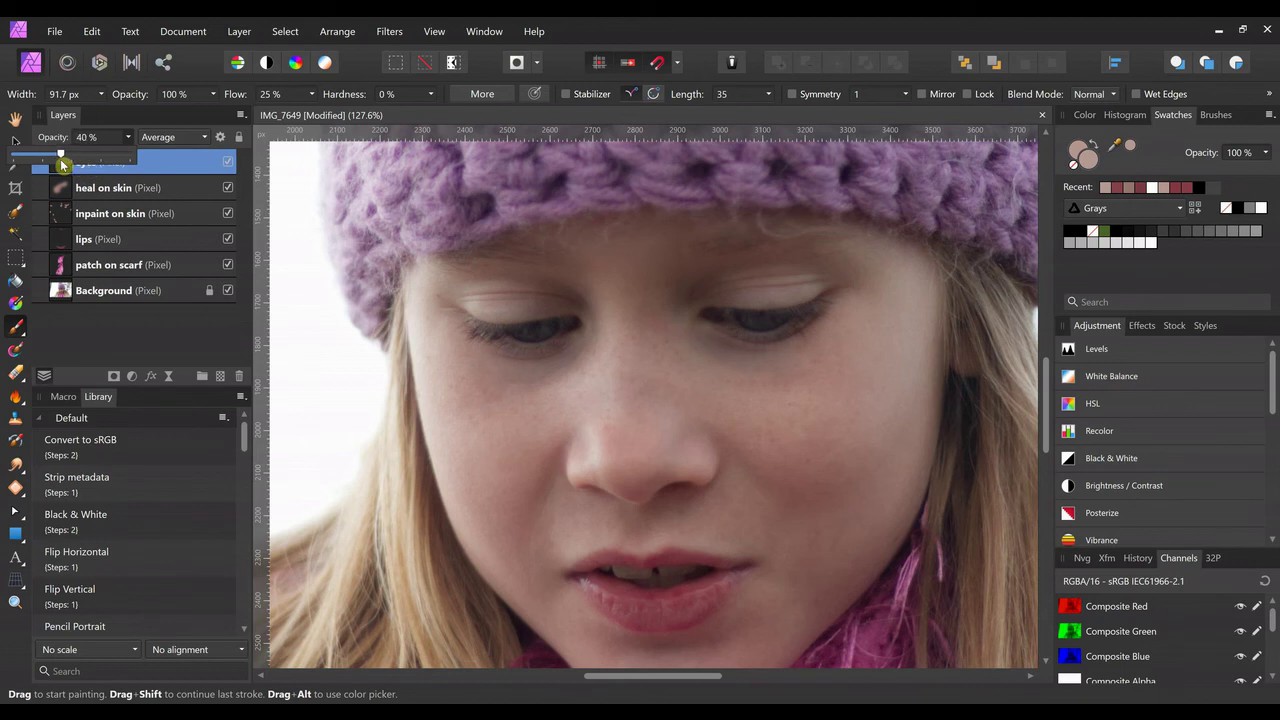
Compare the face with the "eyes" layer hidden and shown, and review the whole portrait.
click(228, 163)
click(228, 164)
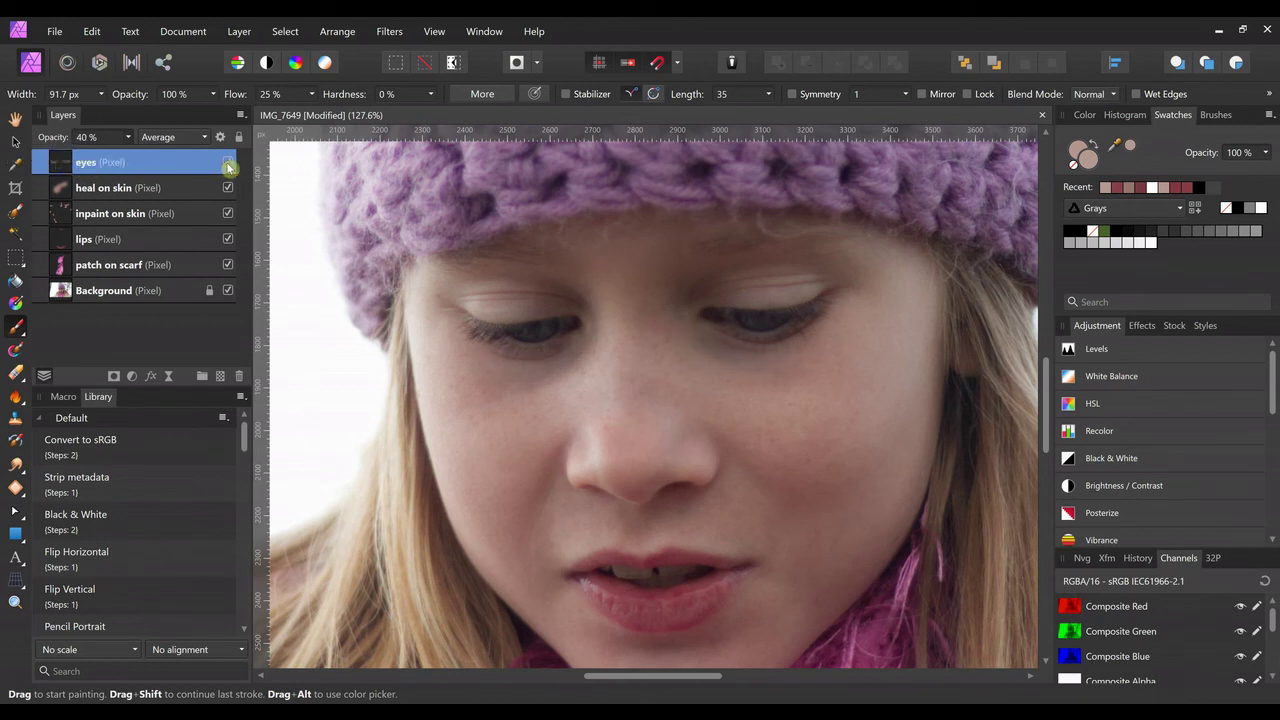
key(ctrl+minus)
key(ctrl+minus)
key(ctrl+minus)
key(ctrl+minus)
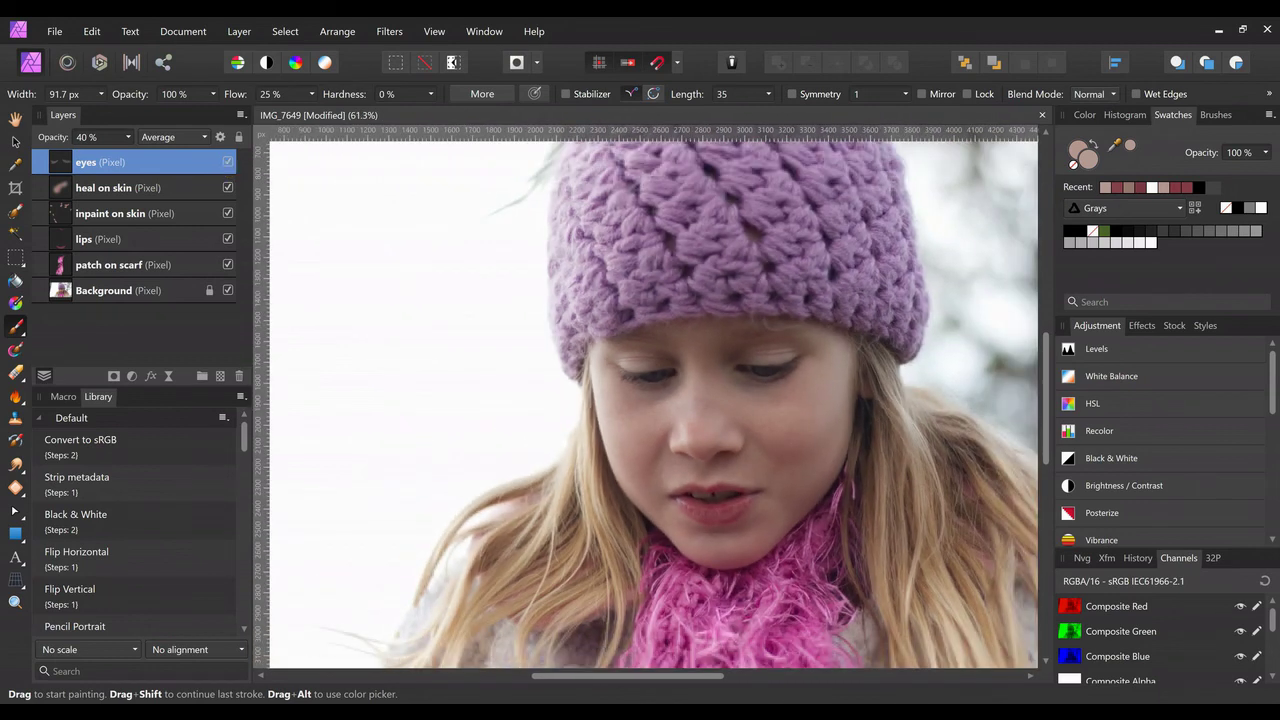
scroll(654, 405, right, 2)
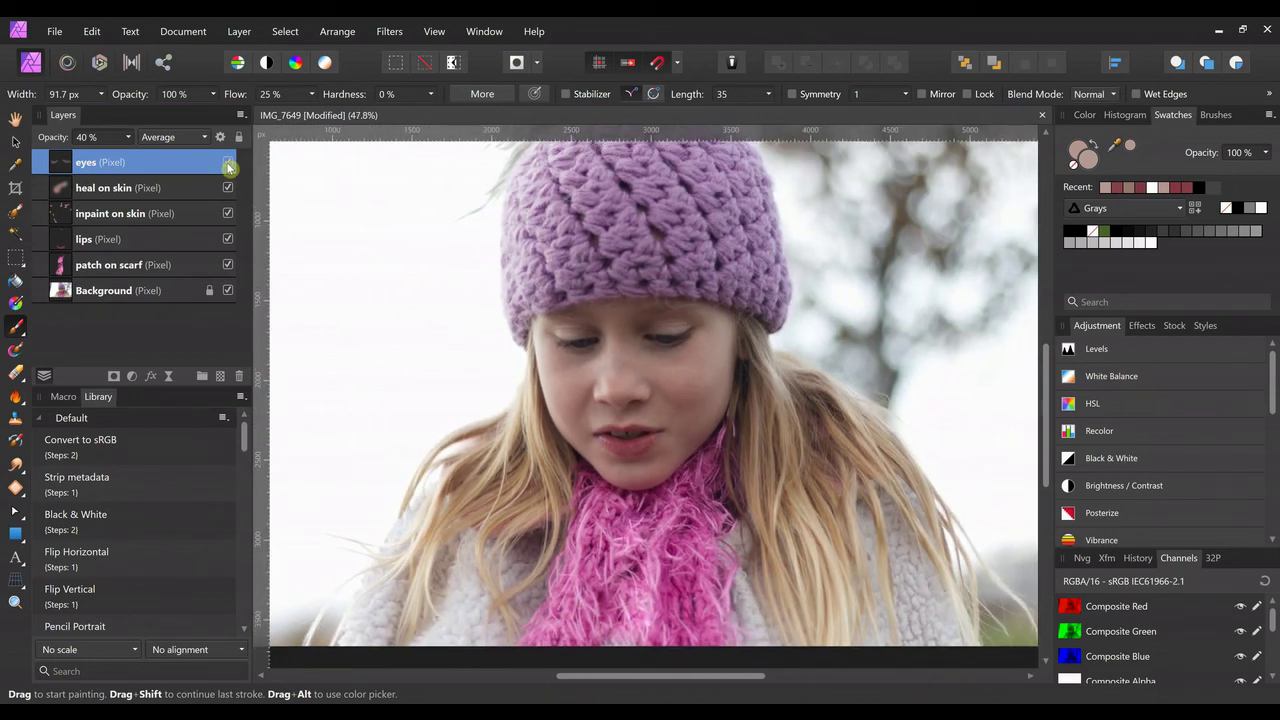
Select all five retouching layers from "patch on scarf" up to "eyes" and compare the portrait with them hidden and shown.
scroll(654, 405, left, 1)
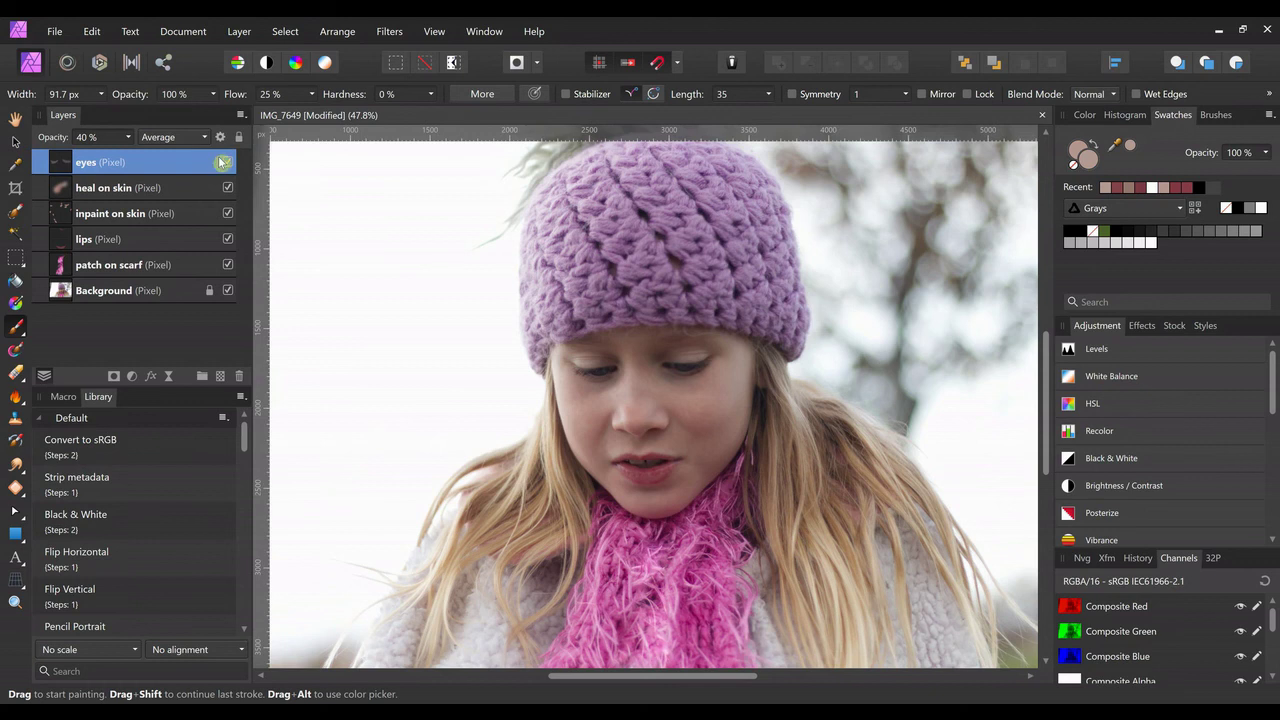
shift+click(145, 270)
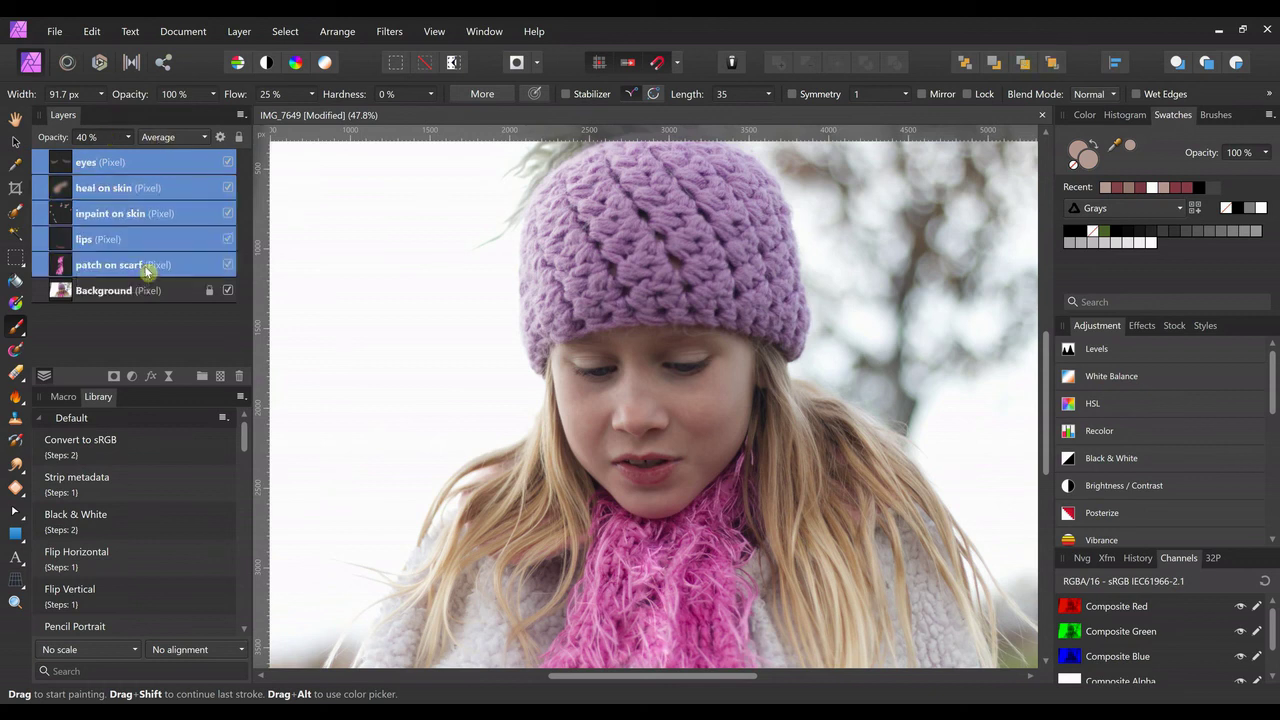
click(167, 163)
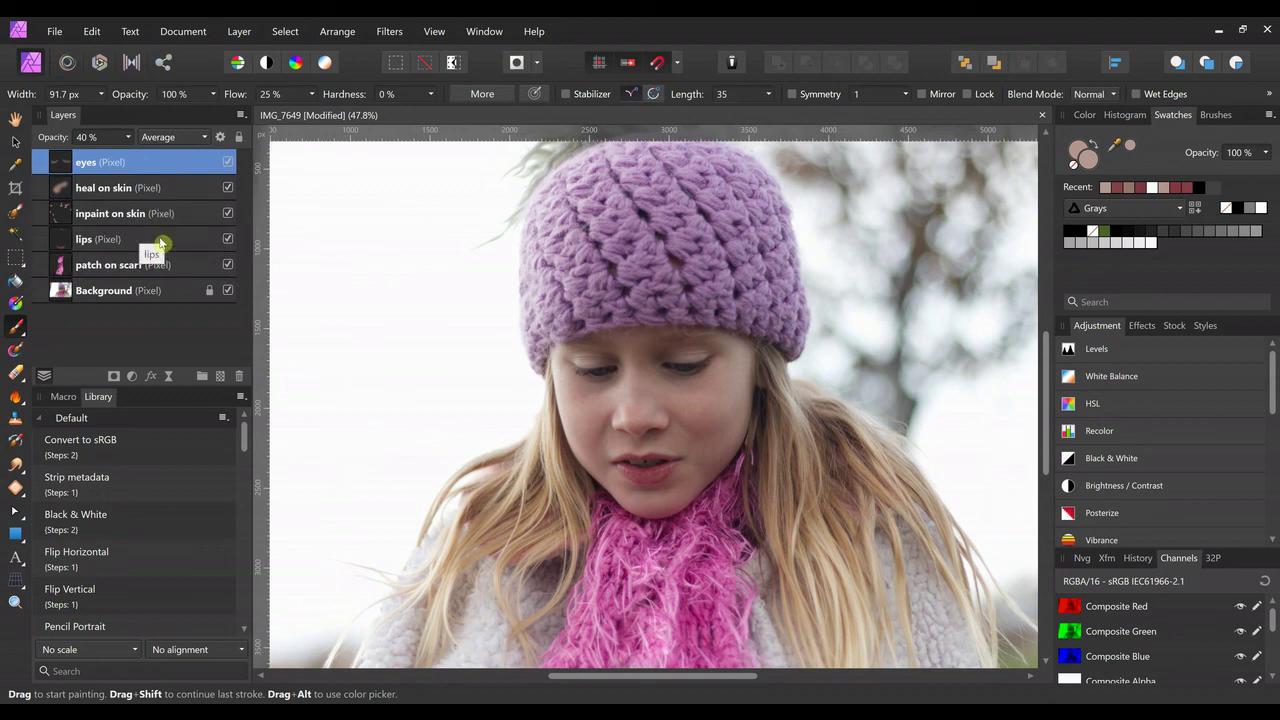
shift+click(168, 268)
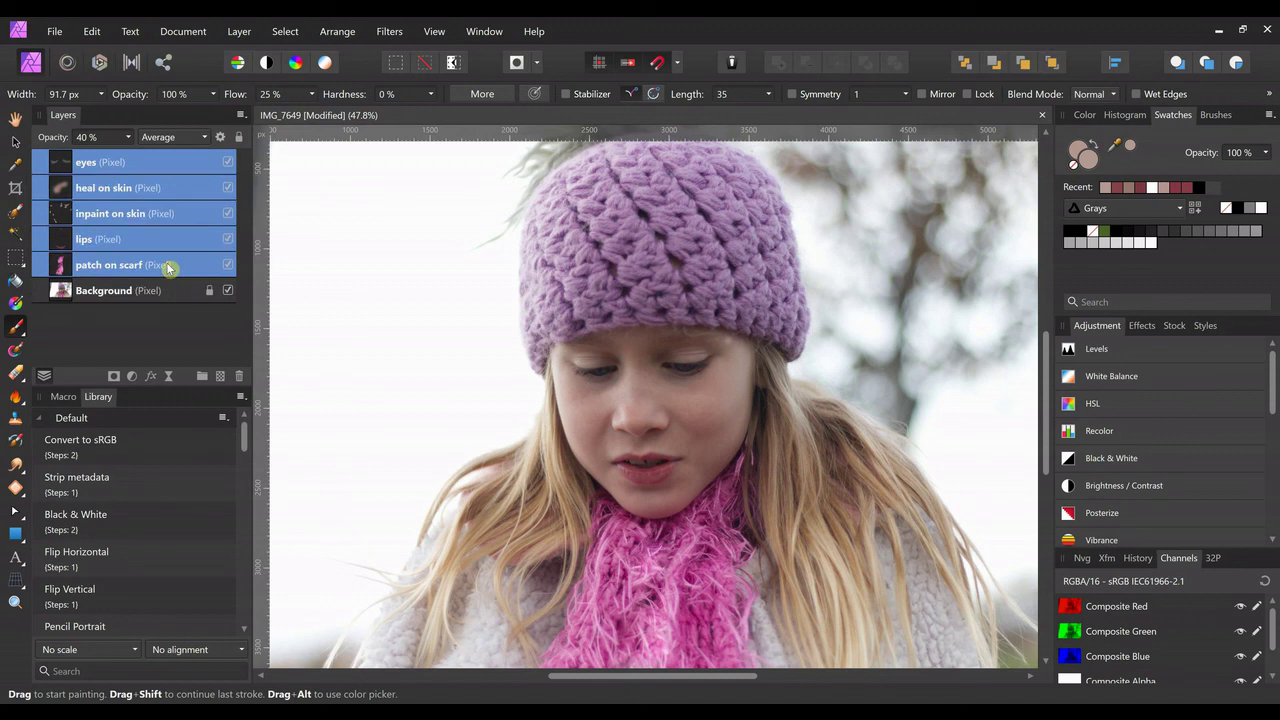
click(228, 268)
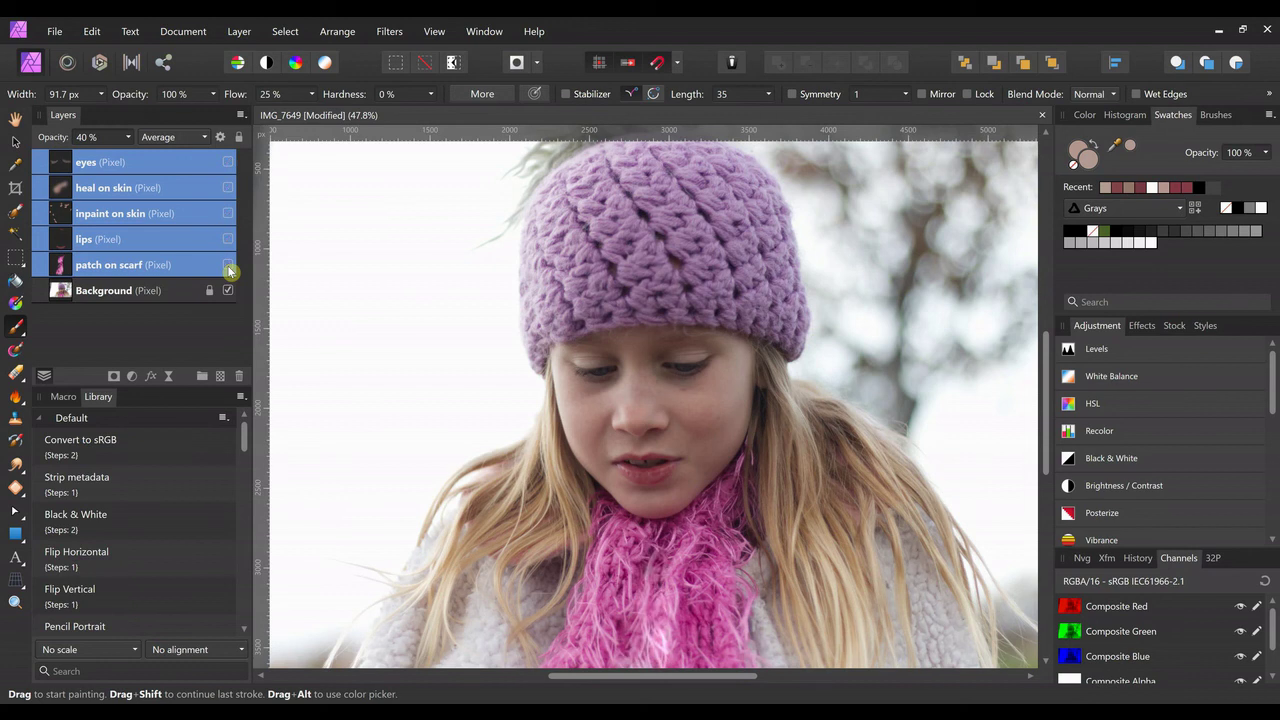
click(228, 268)
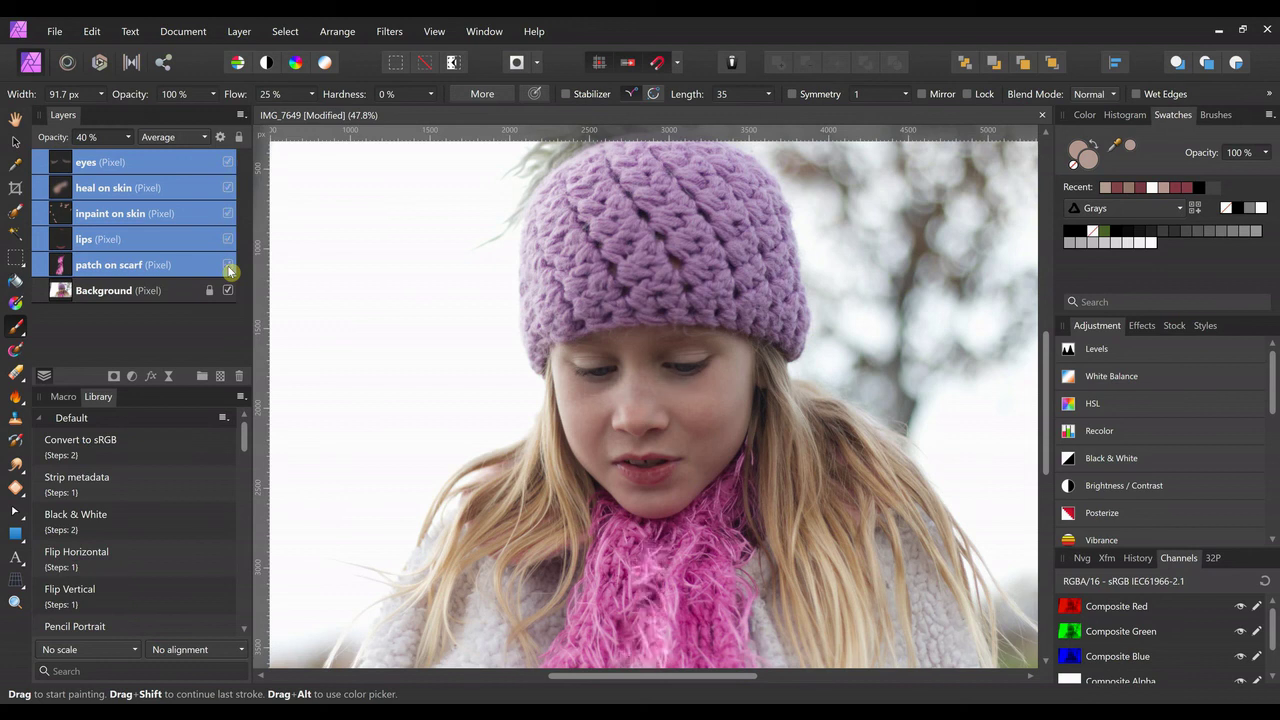
click(228, 268)
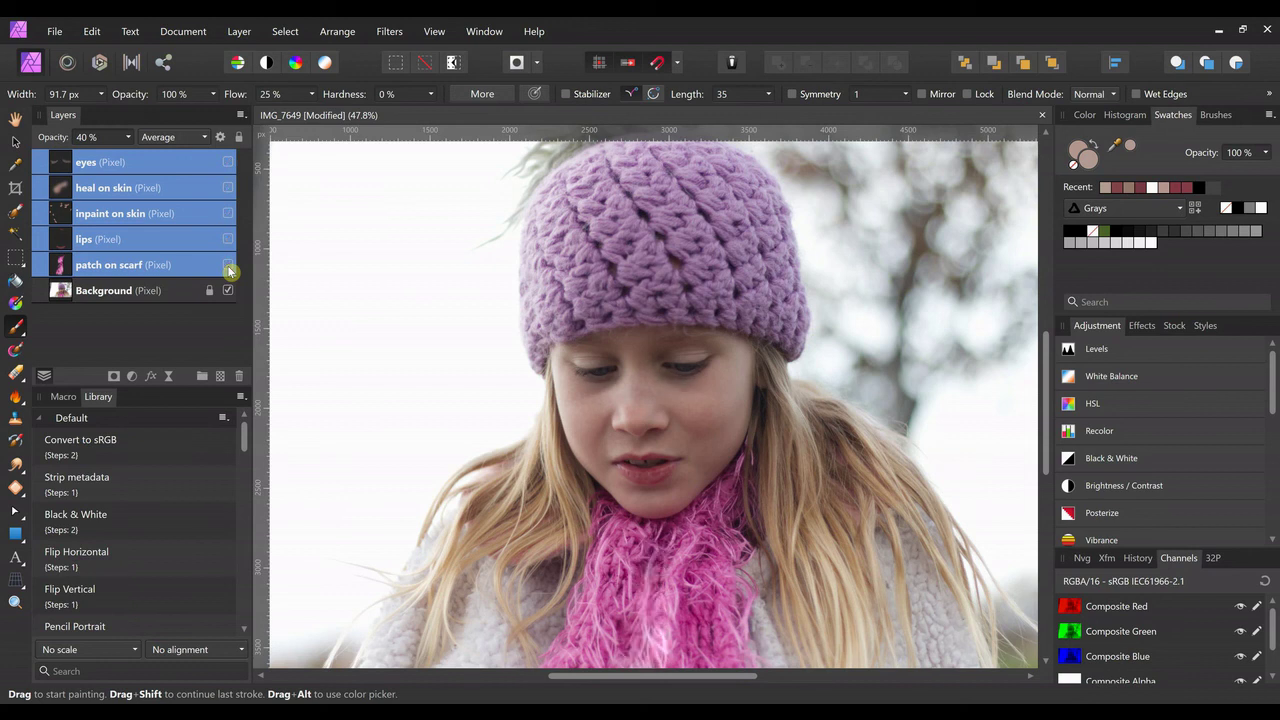
click(228, 268)
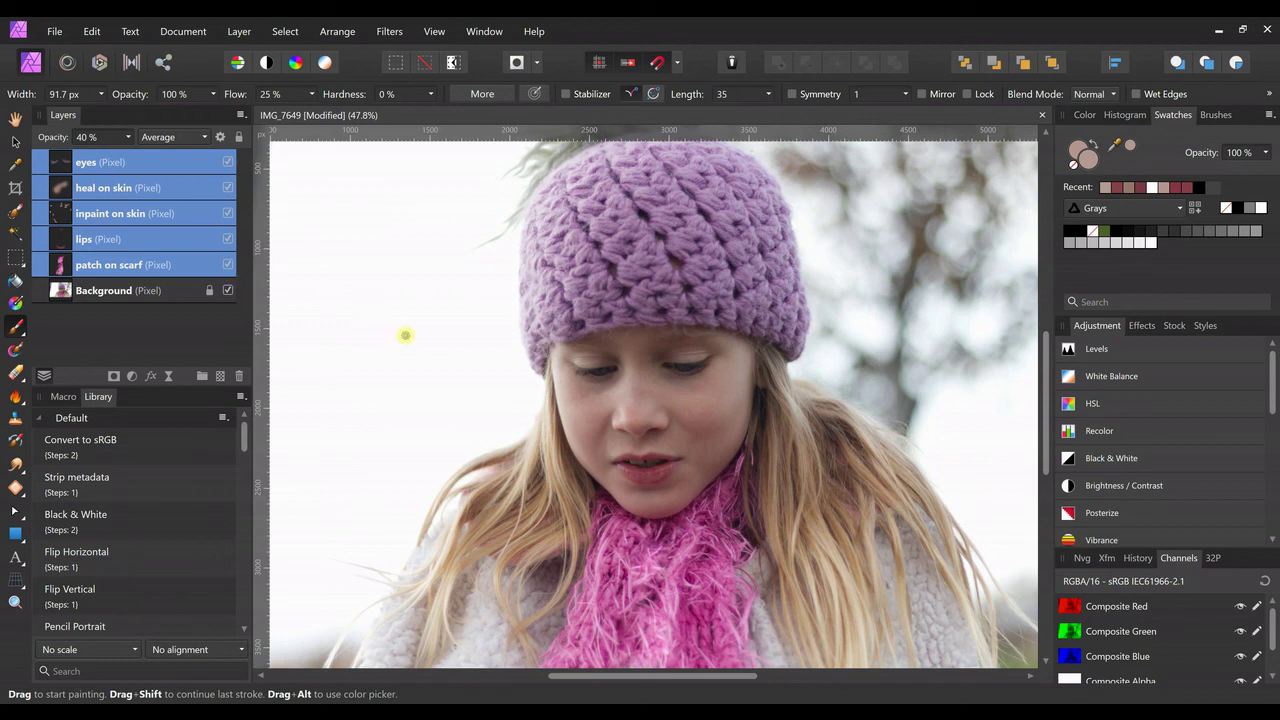